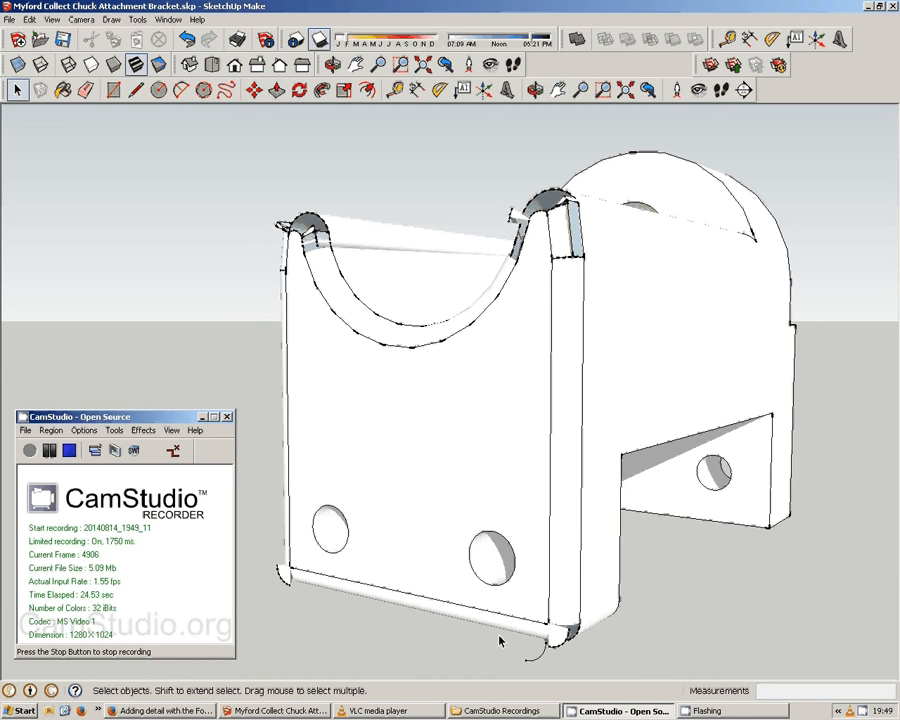
# - Examine the bracket's lower front corner, where the rounded bottom edges meet the rounded vertical edge
pyautogui.moveTo(398, 629)
pyautogui.keyDown('shift'); pyautogui.mouseDown(button='middle')
pyautogui.moveTo(404, 604)
pyautogui.moveTo(446, 599)
pyautogui.moveTo(382, 591)
pyautogui.moveTo(450, 639)
pyautogui.mouseUp(button='middle'); pyautogui.keyUp('shift')
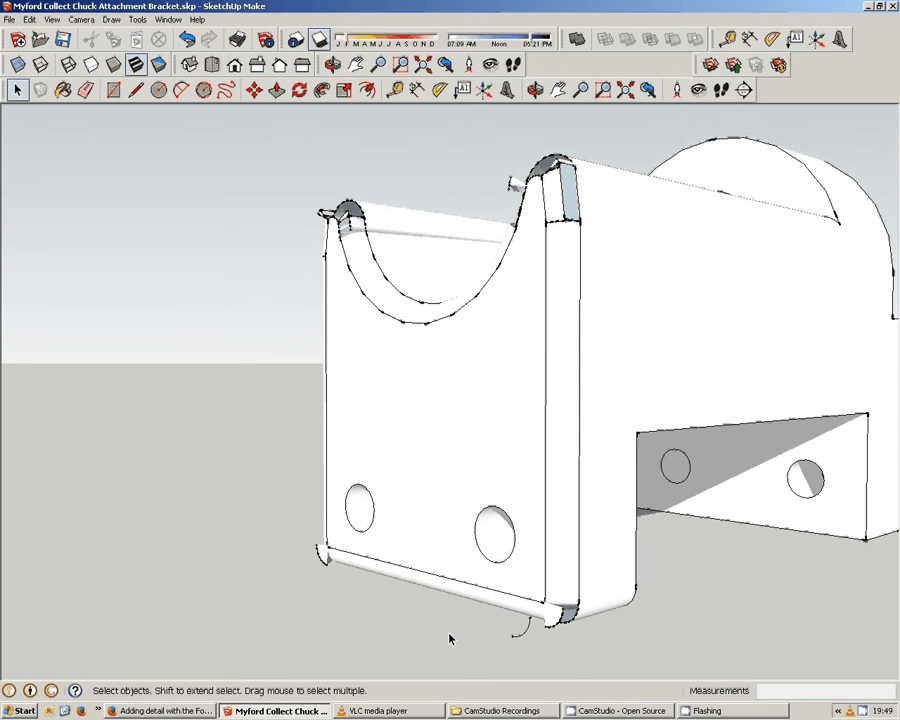
pyautogui.scroll(5, 563, 638)
pyautogui.scroll(5, 566, 636)
pyautogui.keyDown('shift'); pyautogui.moveTo(566, 639); pyautogui.dragTo(492, 482, button='middle'); pyautogui.keyUp('shift')
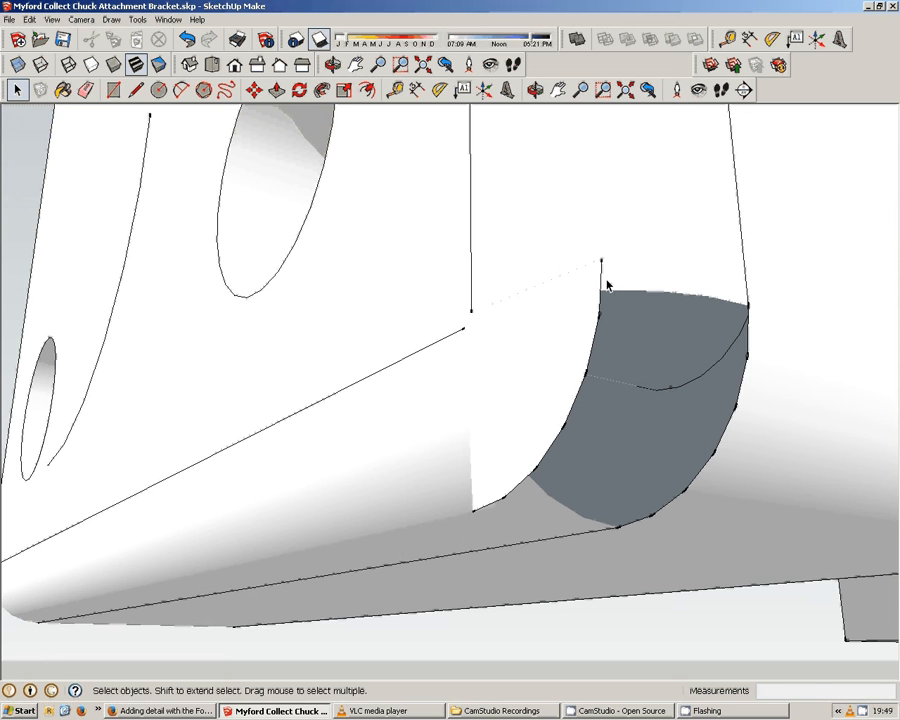
pyautogui.moveTo(541, 502); pyautogui.dragTo(581, 558, button='middle')
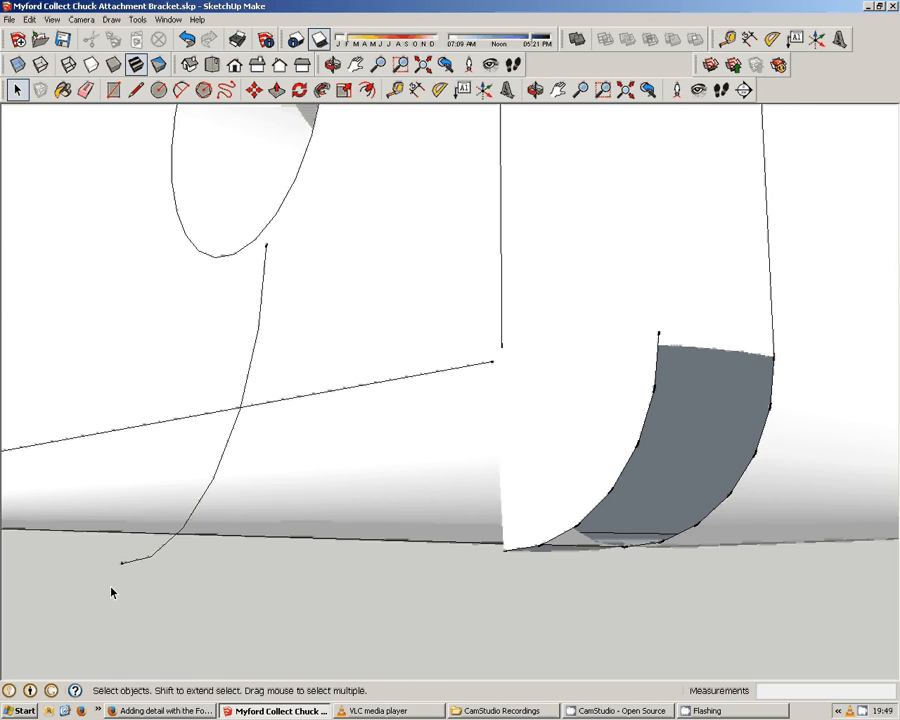
pyautogui.moveTo(111, 592); pyautogui.dragTo(268, 472, button='middle')
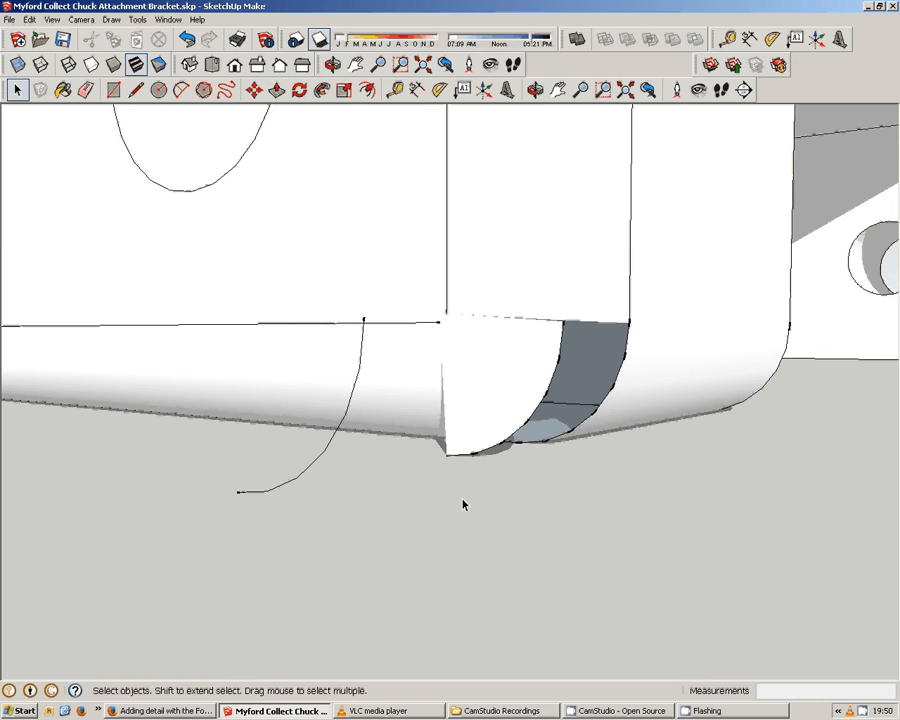
pyautogui.moveTo(464, 502); pyautogui.dragTo(403, 396, button='middle')
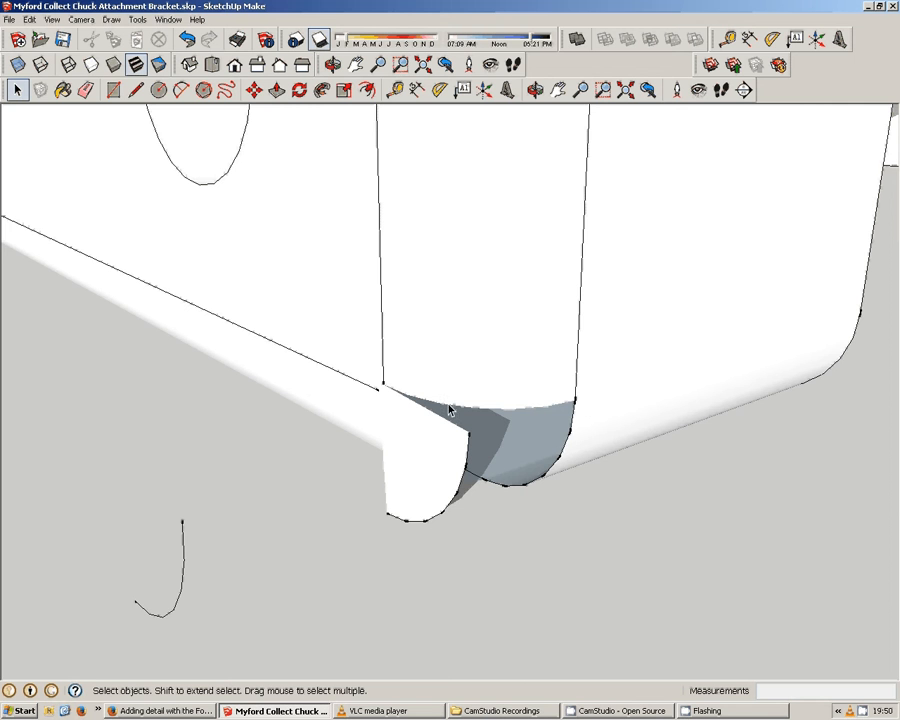
# - Inspect the open gap and overhanging fillet end at the lower front corner from inside the bracket and from outside
pyautogui.moveTo(578, 437); pyautogui.dragTo(416, 404, button='middle')
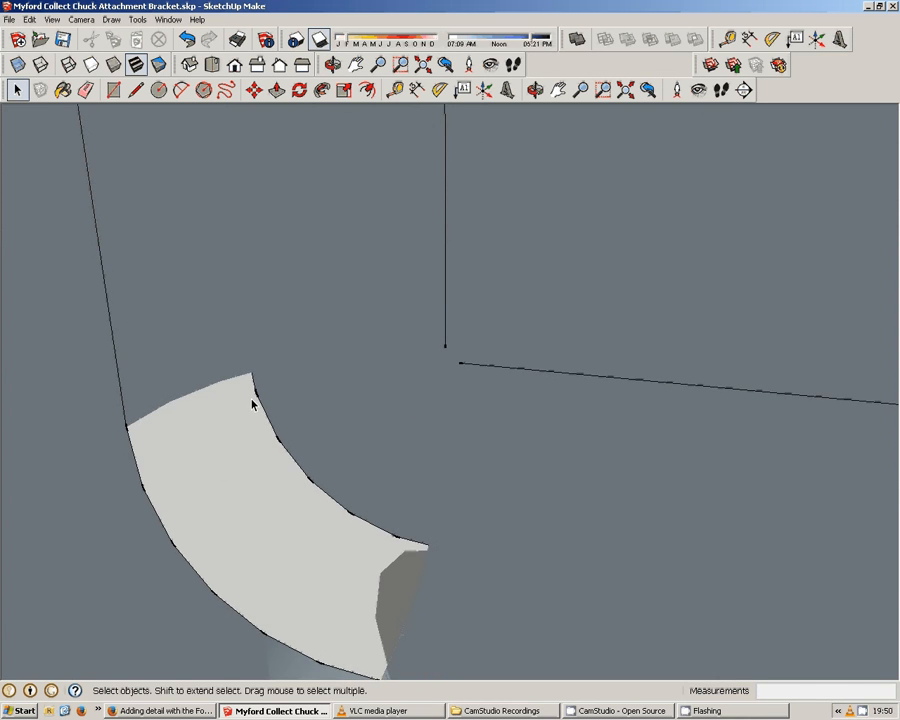
pyautogui.moveTo(145, 432); pyautogui.dragTo(185, 466, button='middle')
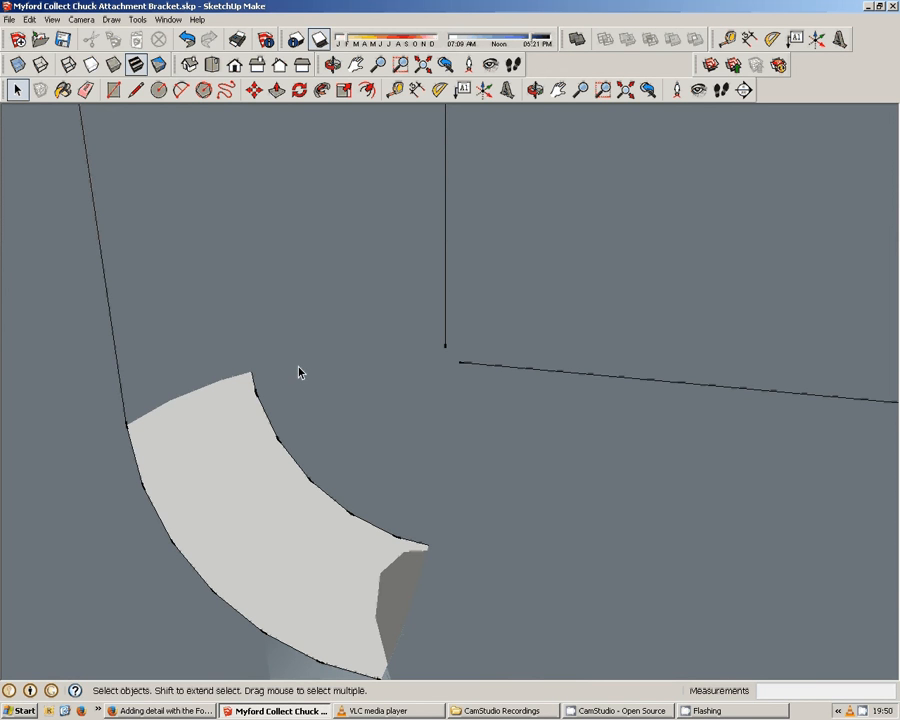
pyautogui.moveTo(186, 388); pyautogui.dragTo(780, 410, button='middle')
pyautogui.moveTo(651, 625); pyautogui.dragTo(694, 614, button='middle')
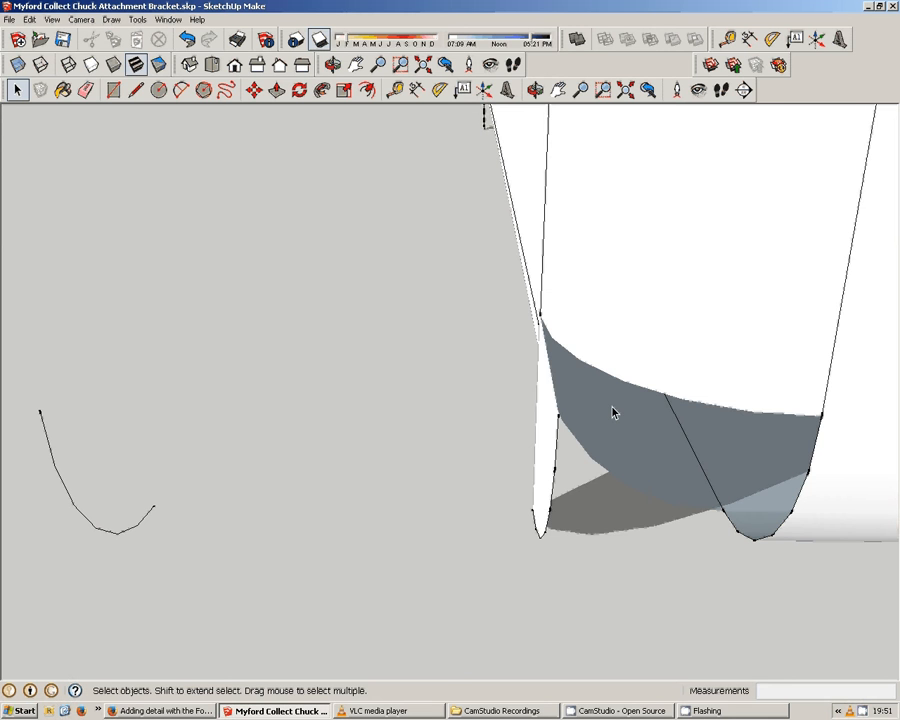
pyautogui.moveTo(360, 440); pyautogui.dragTo(468, 455, button='middle')
pyautogui.scroll(-5, 468, 455)
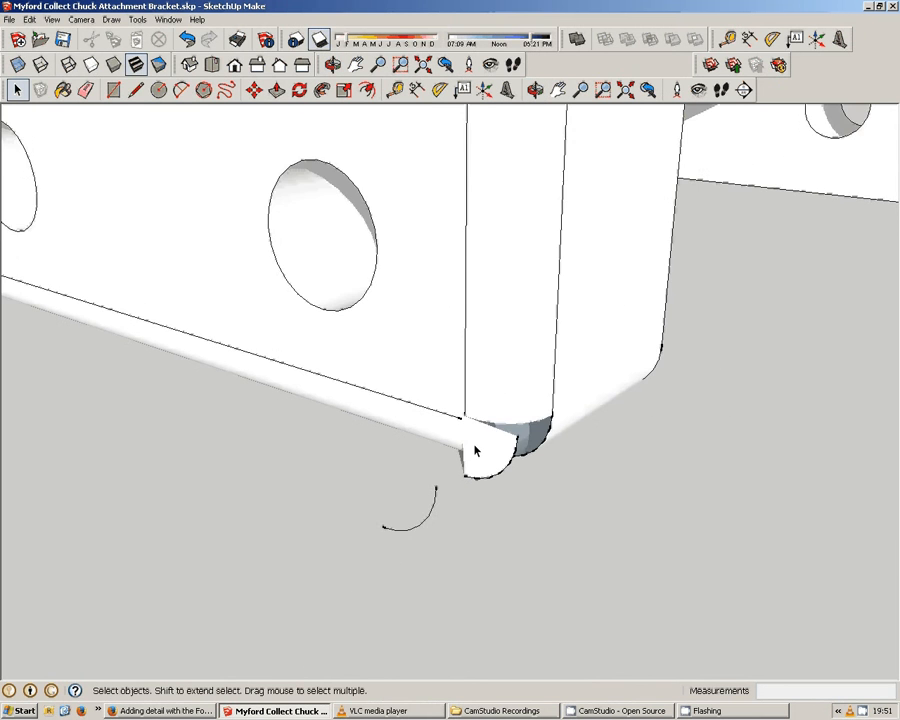
pyautogui.scroll(-1, 510, 440)
pyautogui.moveTo(510, 440); pyautogui.dragTo(518, 464, button='middle')
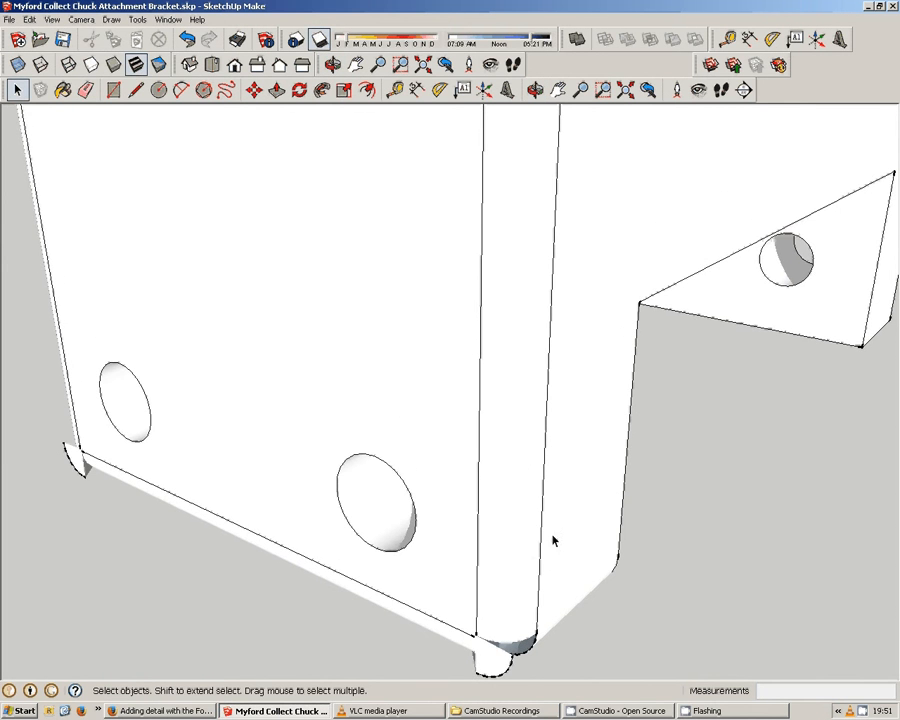
# - Examine the rounded edge along the semicircular cut-out in the bracket's front plate
pyautogui.moveTo(553, 540); pyautogui.dragTo(504, 507, button='middle')
pyautogui.keyDown('shift'); pyautogui.moveTo(440, 269); pyautogui.dragTo(441, 585, button='middle'); pyautogui.keyUp('shift')
pyautogui.keyDown('shift'); pyautogui.moveTo(446, 220); pyautogui.dragTo(456, 236, button='middle'); pyautogui.keyUp('shift')
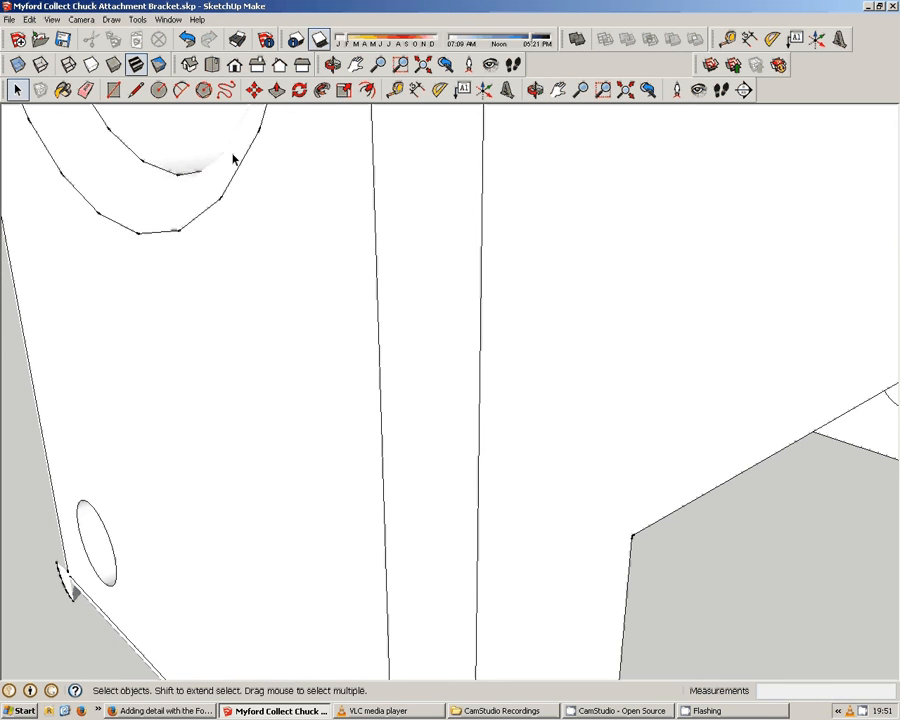
pyautogui.moveTo(110, 192); pyautogui.dragTo(309, 254, button='middle')
pyautogui.scroll(3, 370, 240)
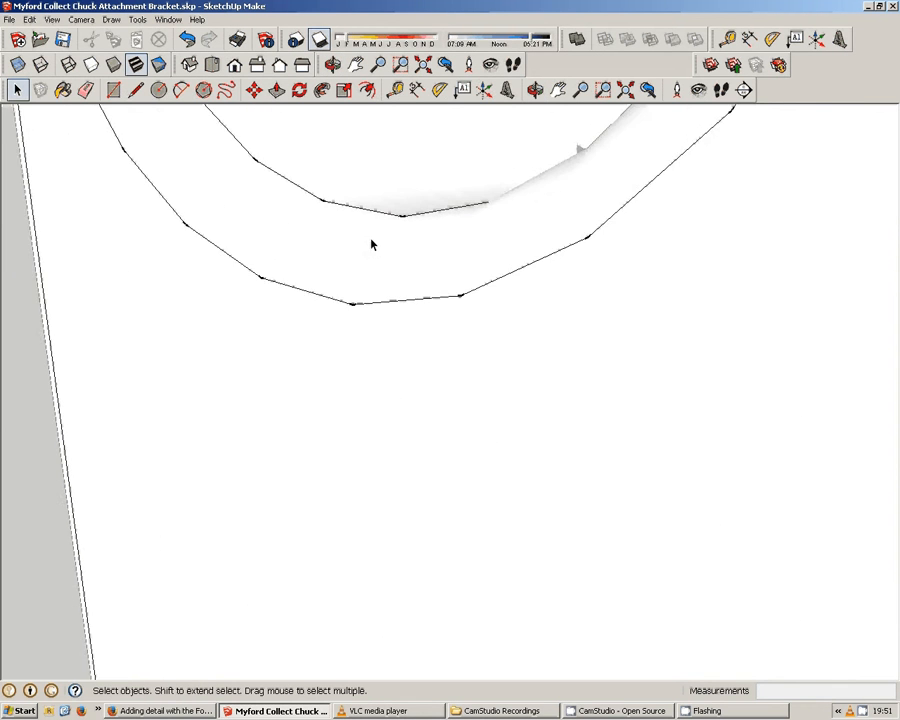
pyautogui.scroll(1, 345, 268)
pyautogui.moveTo(311, 305); pyautogui.dragTo(372, 415, button='middle')
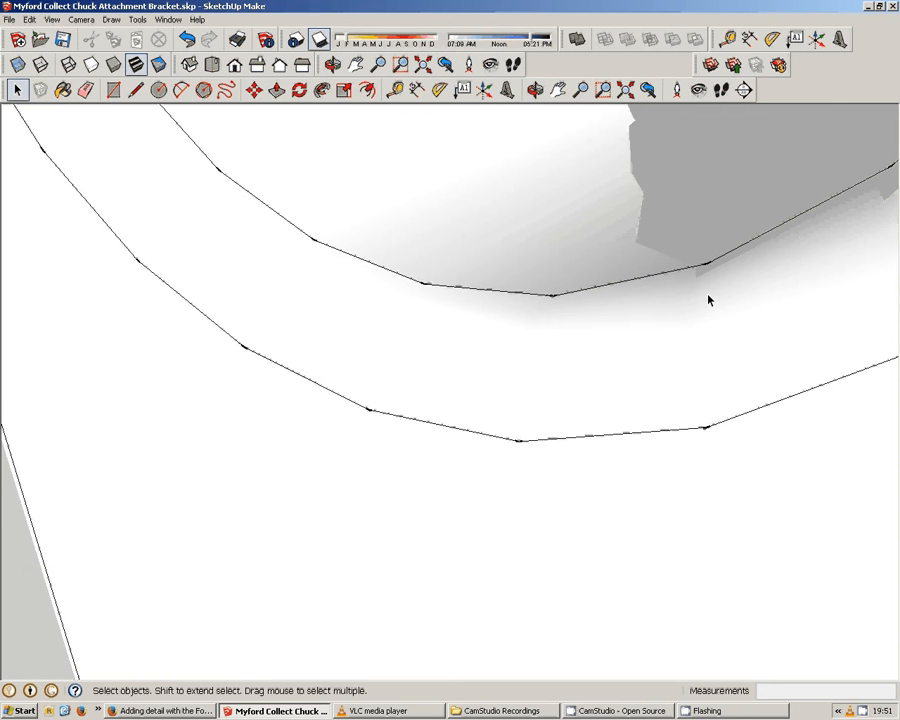
pyautogui.moveTo(707, 297); pyautogui.dragTo(697, 343, button='middle')
pyautogui.moveTo(828, 306); pyautogui.dragTo(591, 402, button='middle')
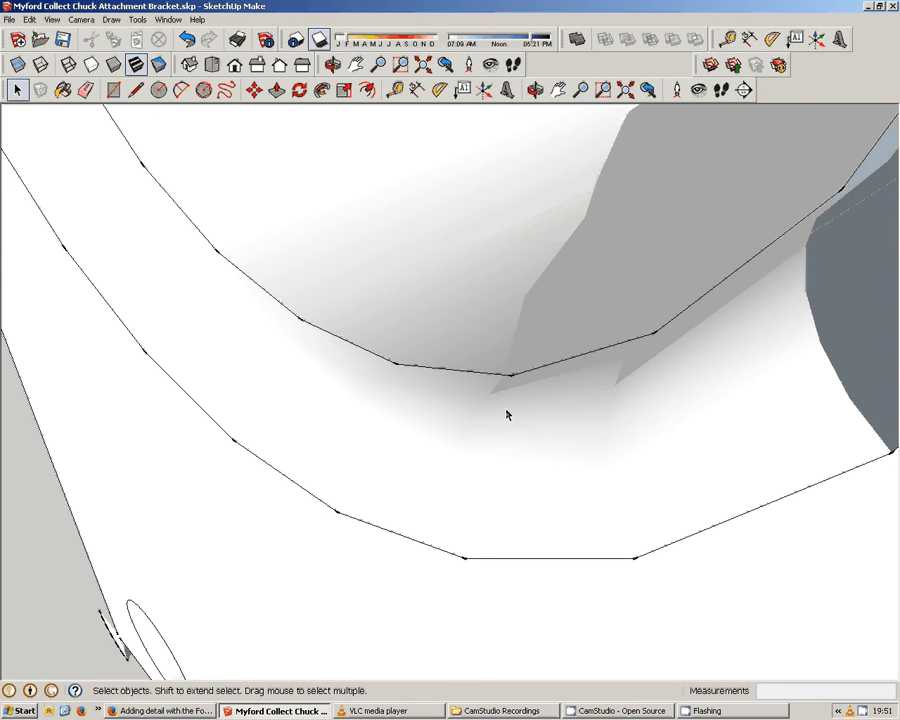
pyautogui.moveTo(632, 511); pyautogui.dragTo(582, 417, button='middle')
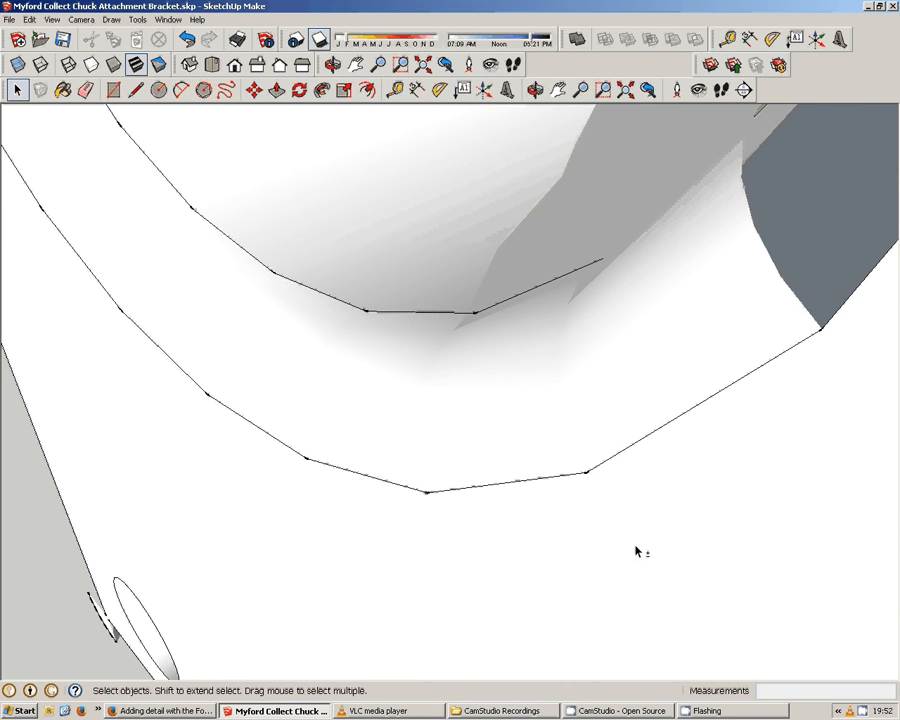
pyautogui.keyDown('shift'); pyautogui.moveTo(650, 539); pyautogui.dragTo(556, 279, button='middle'); pyautogui.keyUp('shift')
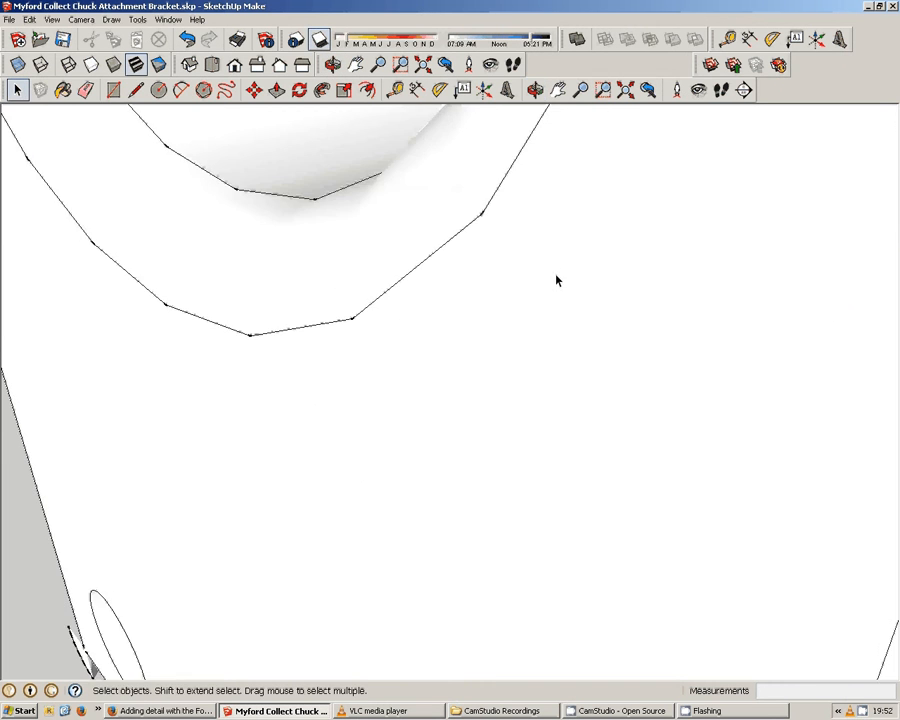
# - Inspect the stray faces and openings at the top corner beside the semicircular cut-out from several angles
pyautogui.scroll(-3, 556, 279)
pyautogui.keyDown('shift'); pyautogui.moveTo(728, 376); pyautogui.dragTo(291, 509, button='middle'); pyautogui.keyUp('shift')
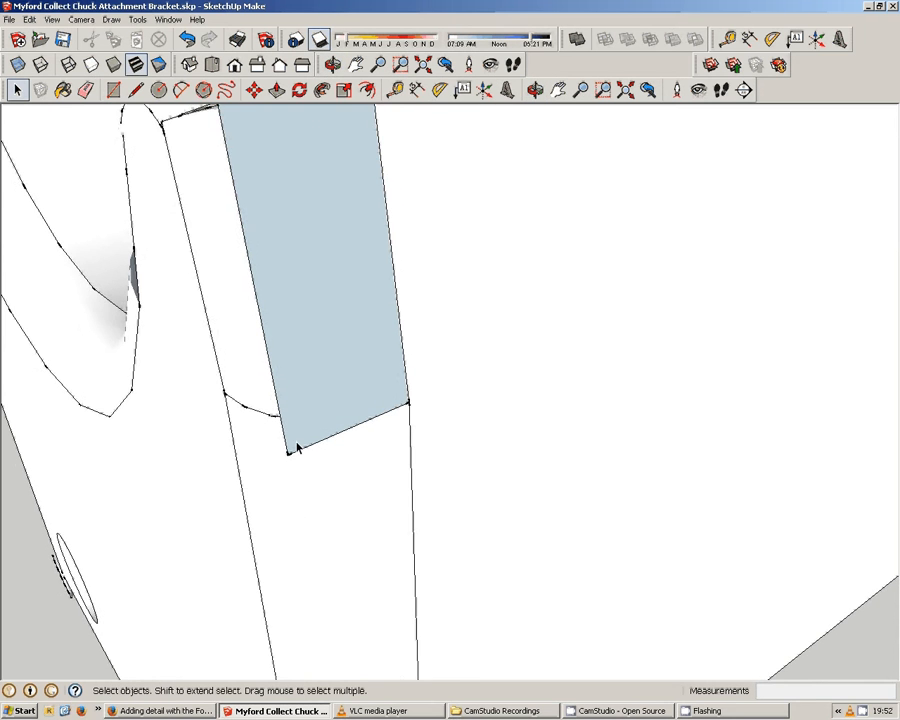
pyautogui.moveTo(297, 447); pyautogui.dragTo(663, 432, button='middle')
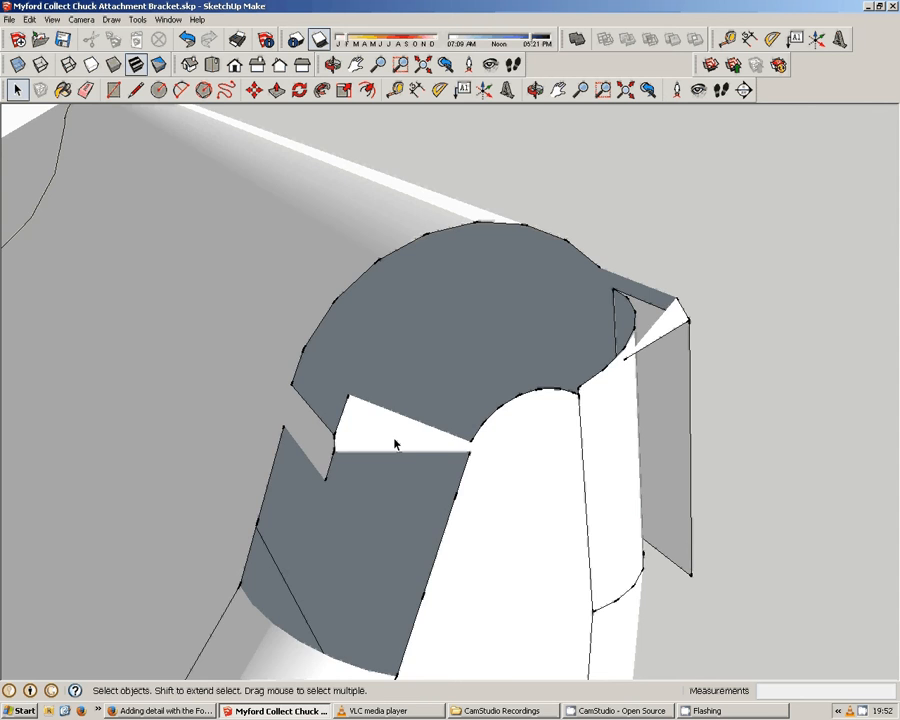
pyautogui.moveTo(395, 444); pyautogui.dragTo(526, 398, button='middle')
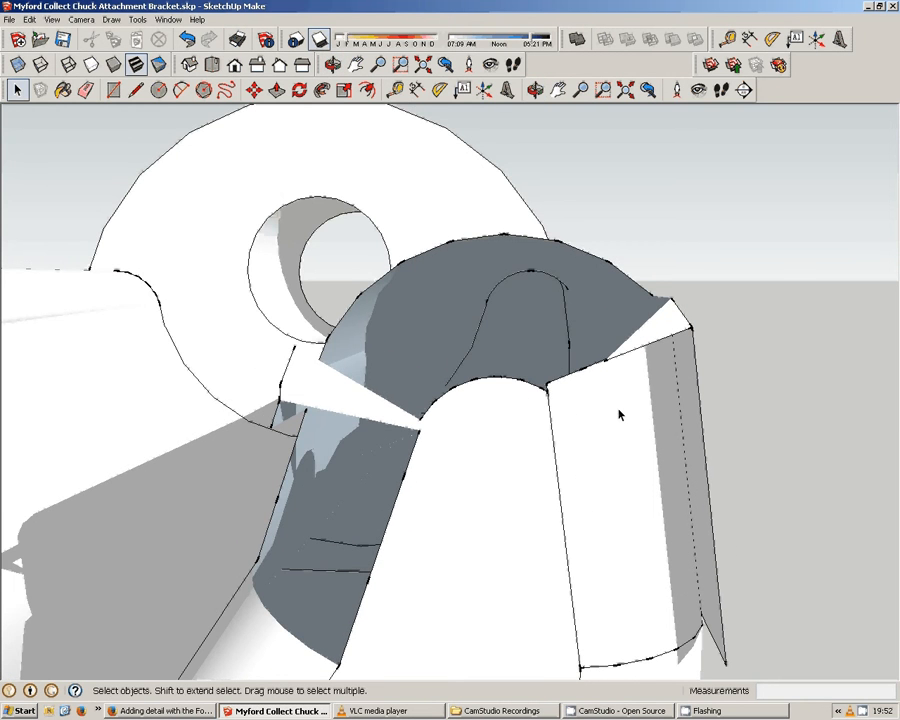
pyautogui.moveTo(619, 414); pyautogui.dragTo(460, 446, button='middle')
pyautogui.moveTo(637, 418); pyautogui.dragTo(502, 467, button='middle')
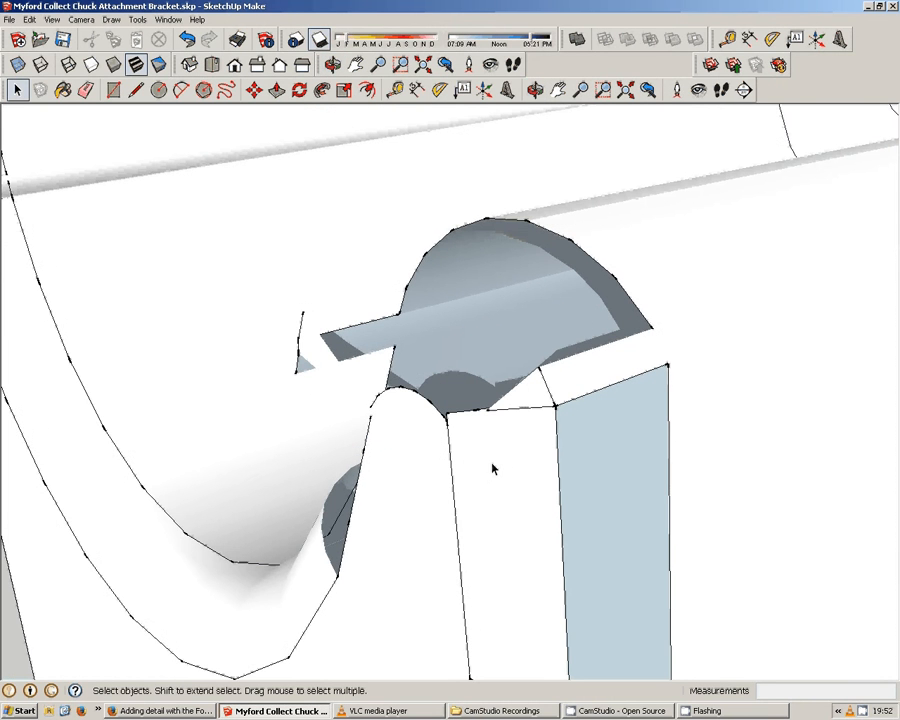
pyautogui.moveTo(737, 532); pyautogui.dragTo(630, 659, button='middle')
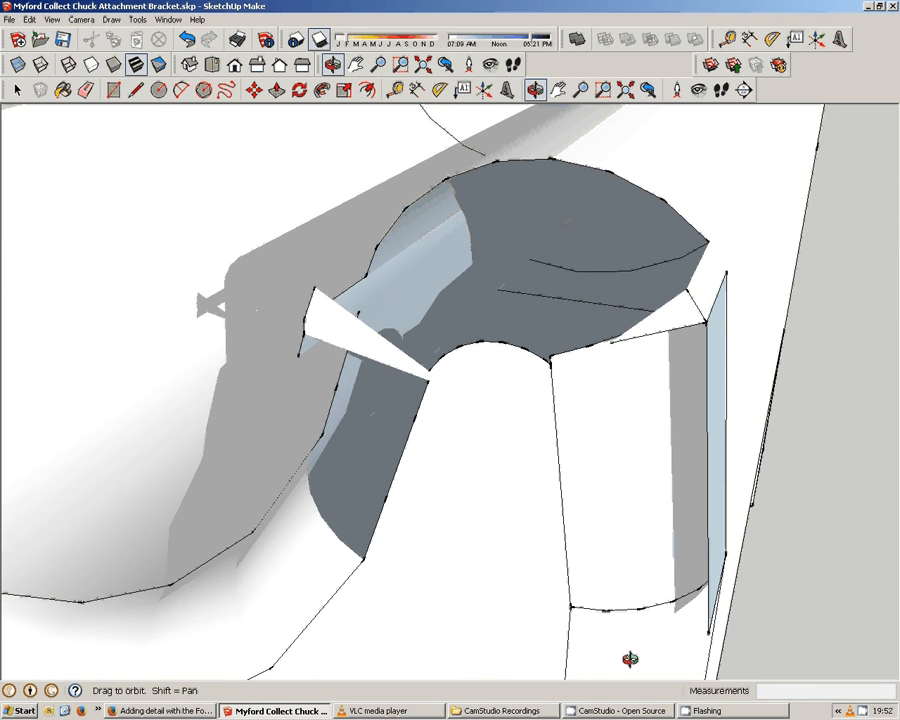
pyautogui.press('space')
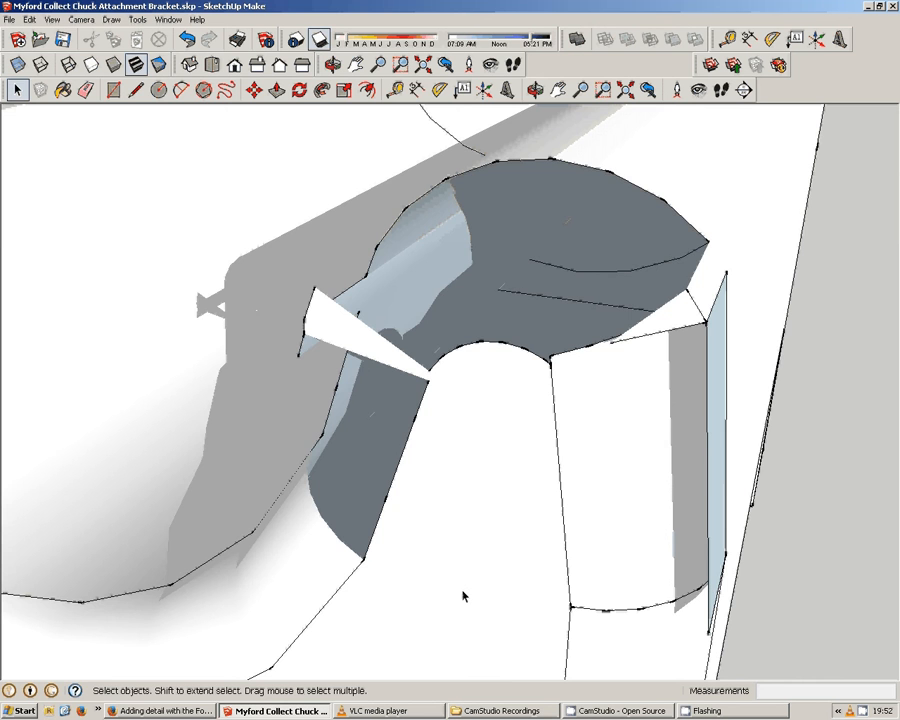
pyautogui.moveTo(453, 598); pyautogui.dragTo(609, 342, button='middle')
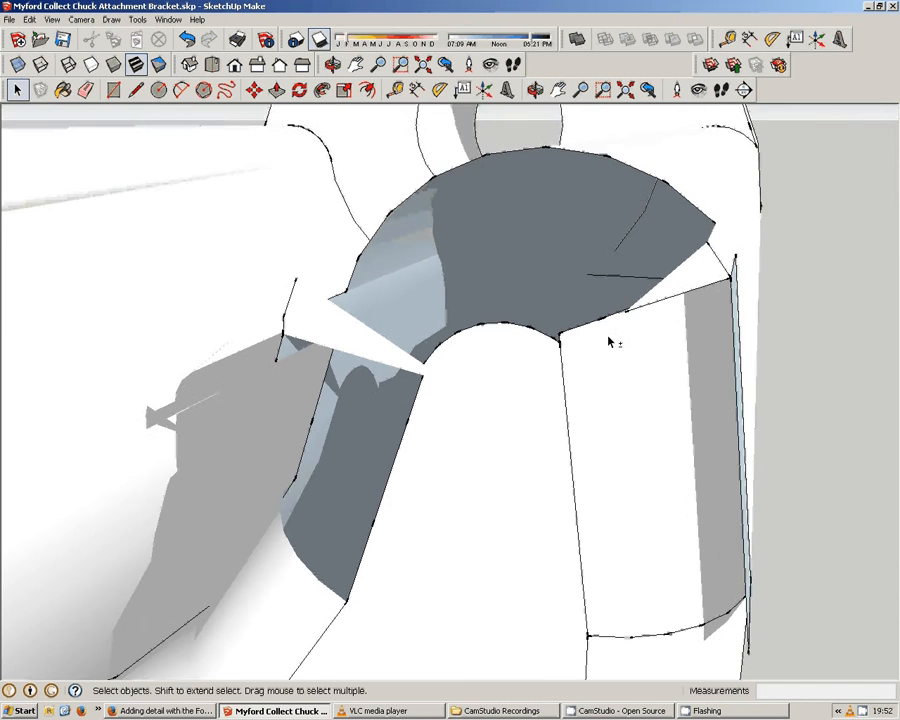
# - Examine up close the point where the small top arc meets the vertical corner fillet
pyautogui.scroll(3, 609, 342)
pyautogui.moveTo(514, 408); pyautogui.dragTo(410, 351, button='middle')
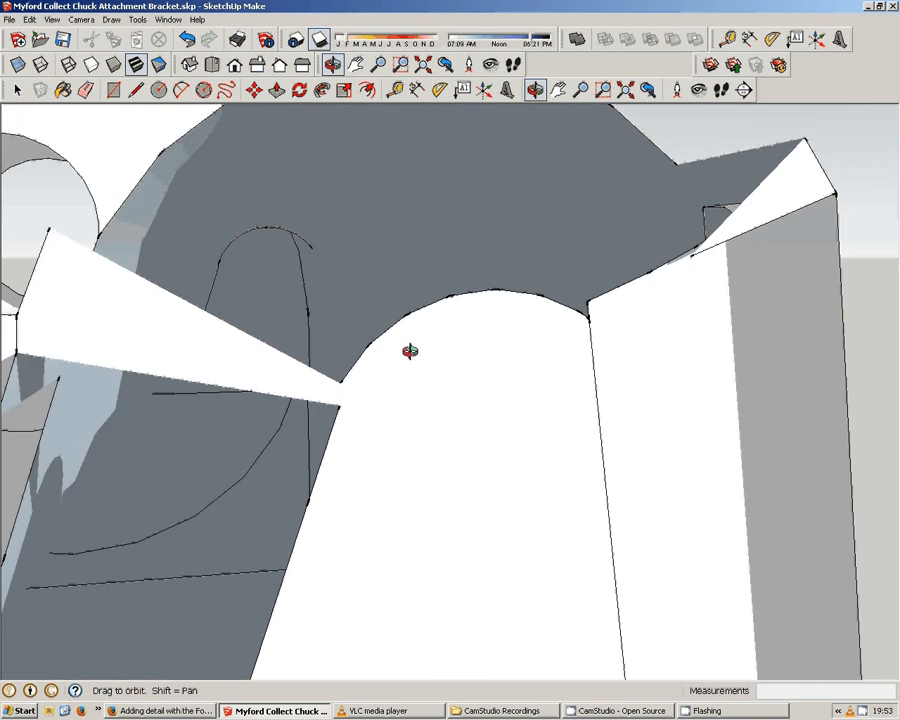
pyautogui.scroll(4, 595, 316)
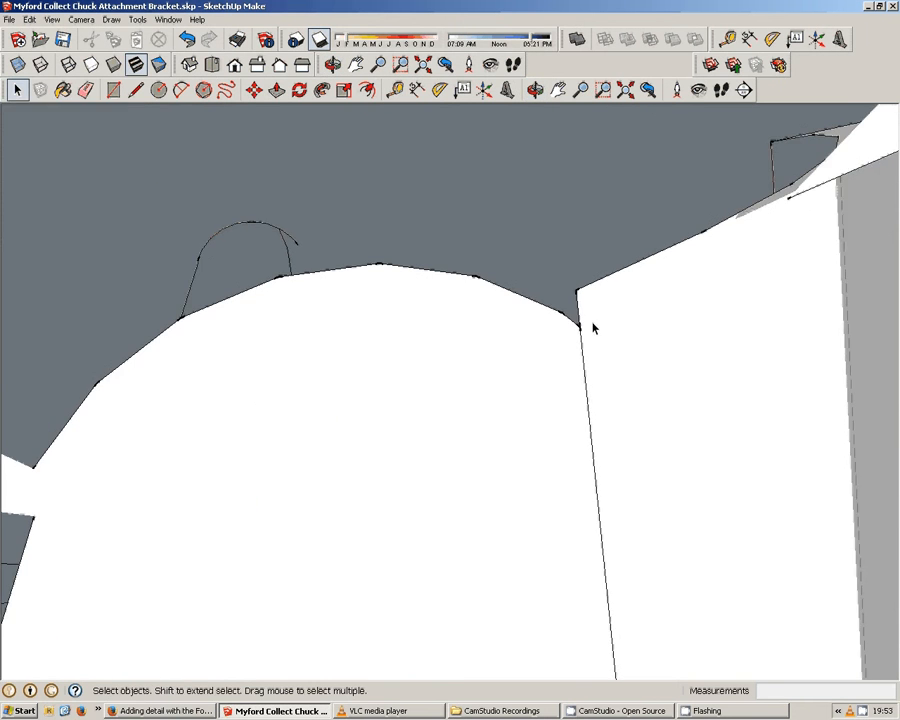
pyautogui.moveTo(593, 321); pyautogui.dragTo(446, 362, button='middle')
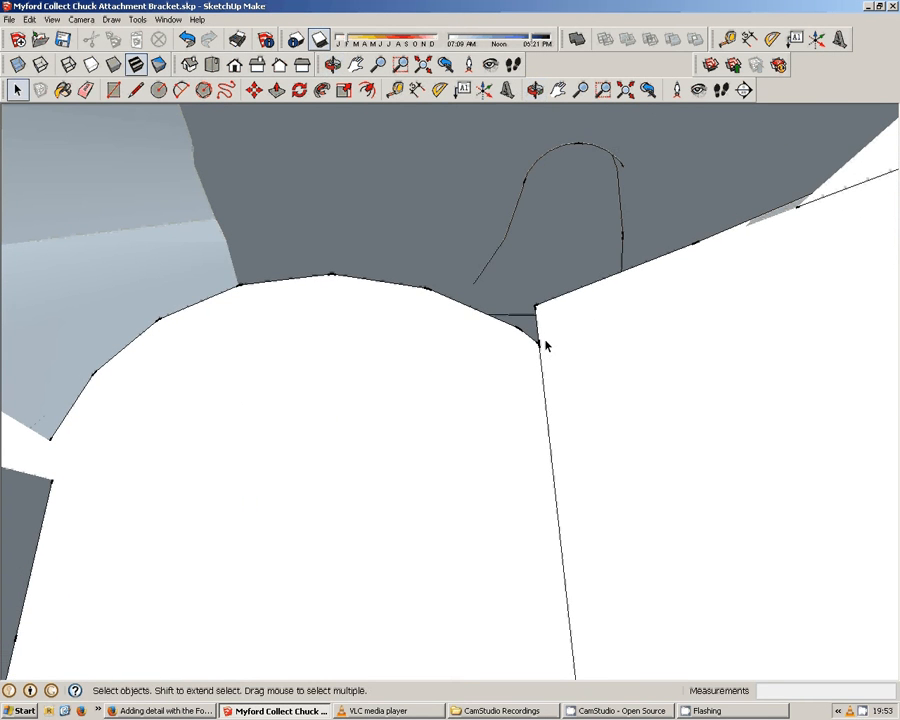
pyautogui.moveTo(542, 342); pyautogui.dragTo(689, 376, button='middle')
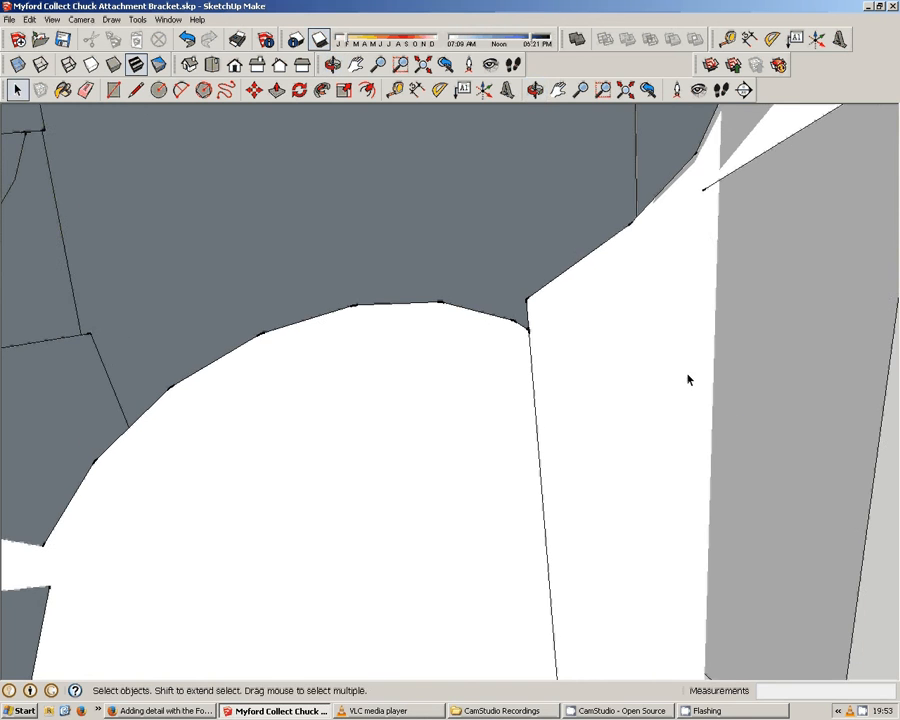
pyautogui.moveTo(585, 329); pyautogui.dragTo(640, 205, button='middle')
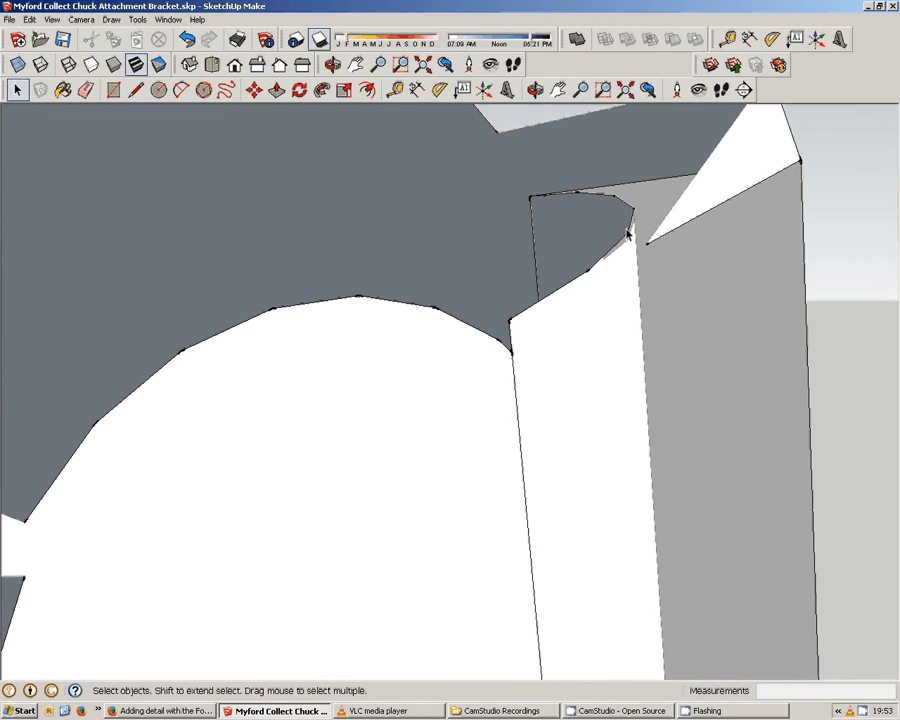
pyautogui.scroll(-5, 536, 334)
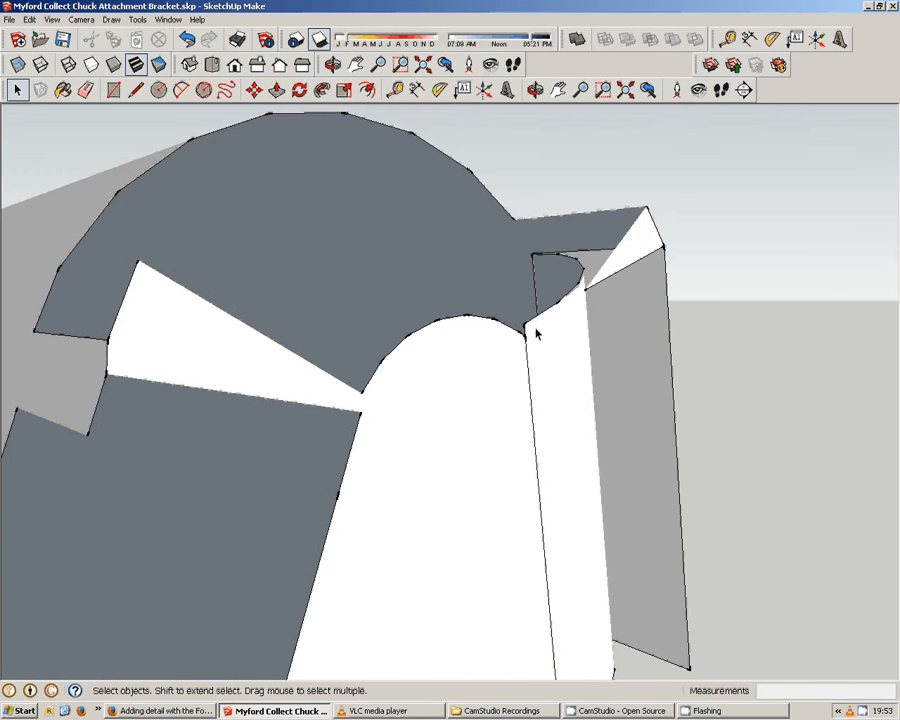
# - Review the whole top end of the front upright, including the open arch and the fillet faces on both sides
pyautogui.moveTo(426, 296); pyautogui.dragTo(402, 462, button='middle')
pyautogui.scroll(-2, 498, 447)
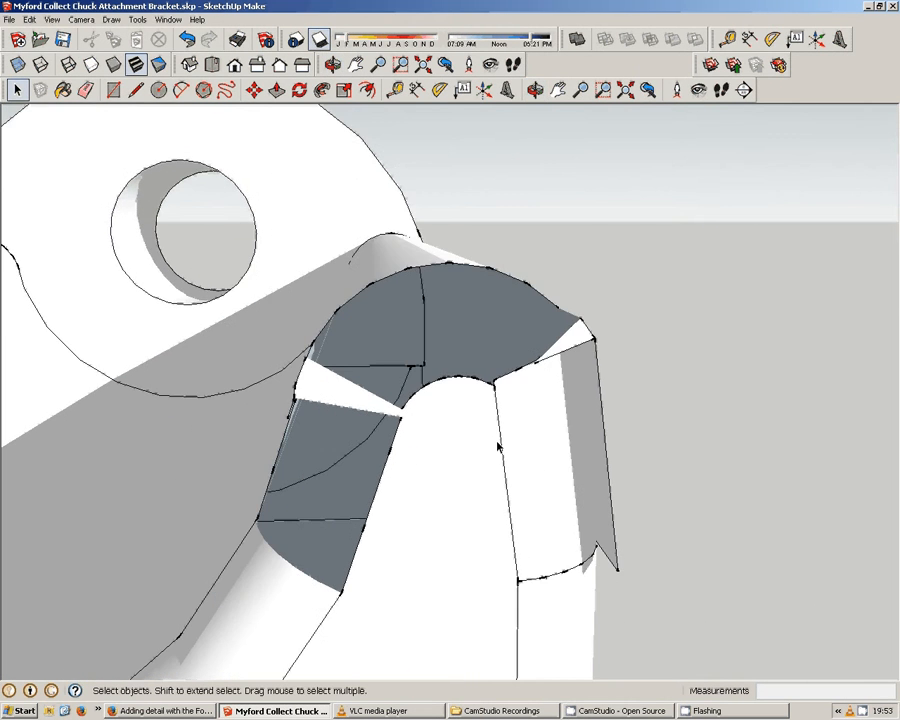
pyautogui.scroll(-1, 498, 447)
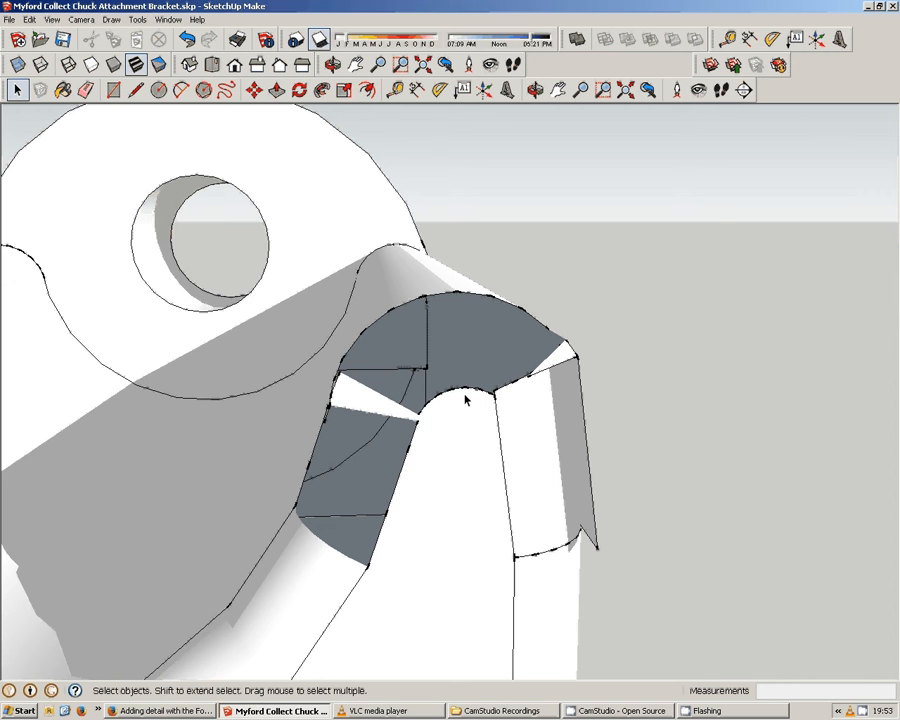
pyautogui.moveTo(465, 400); pyautogui.dragTo(352, 433, button='middle')
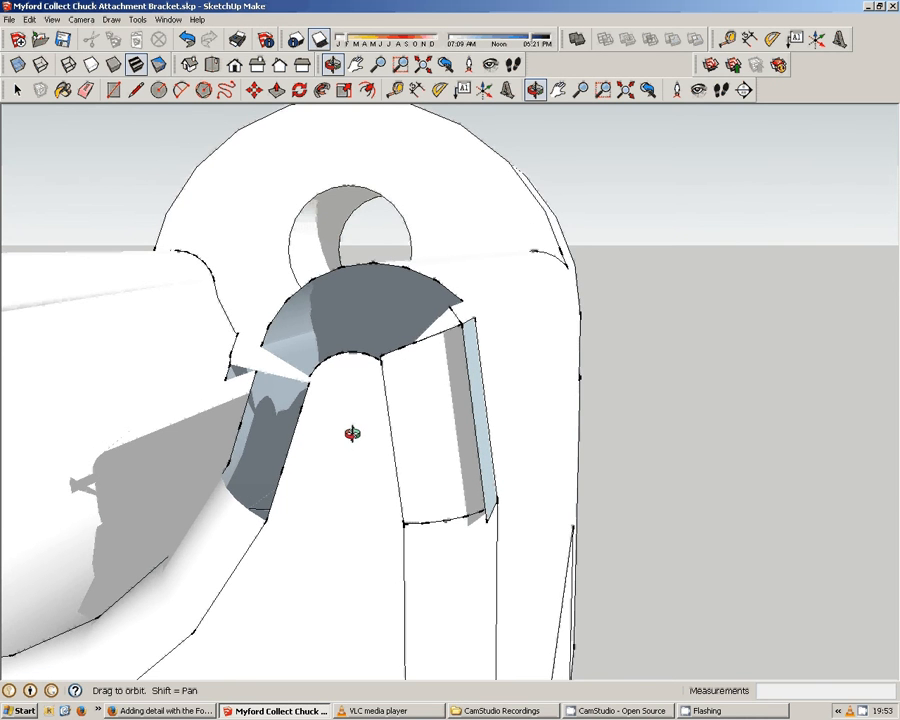
pyautogui.moveTo(352, 433); pyautogui.dragTo(458, 427, button='middle')
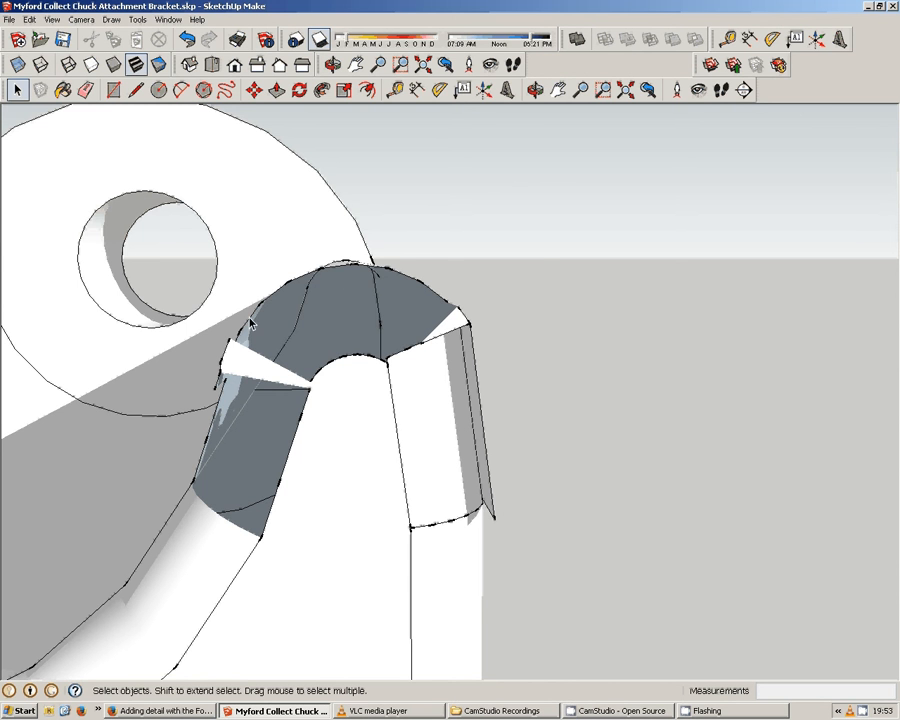
pyautogui.moveTo(425, 337); pyautogui.dragTo(531, 370, button='middle')
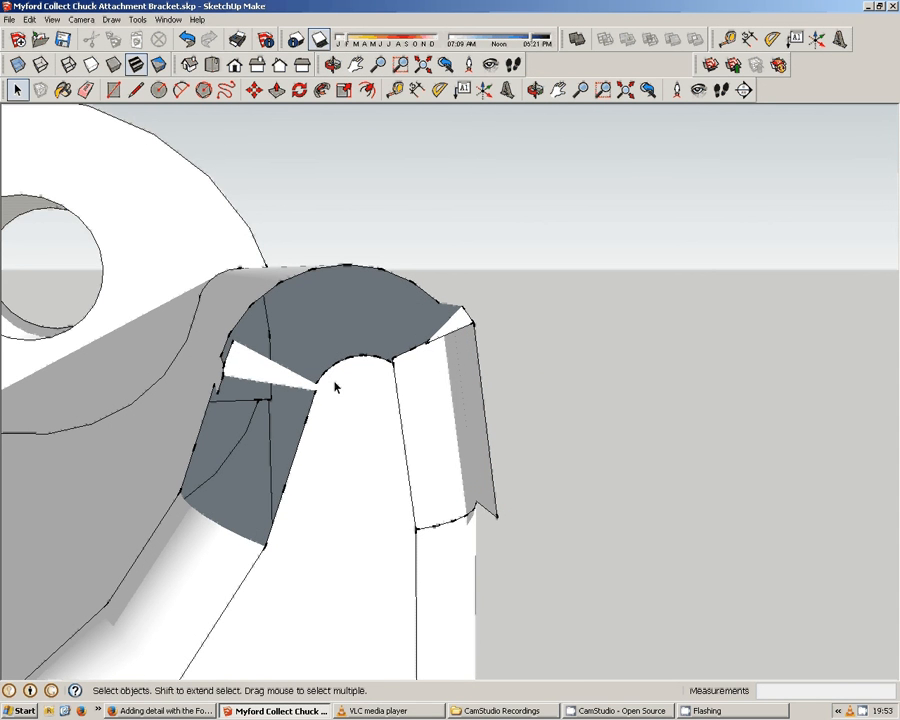
pyautogui.scroll(2, 240, 321)
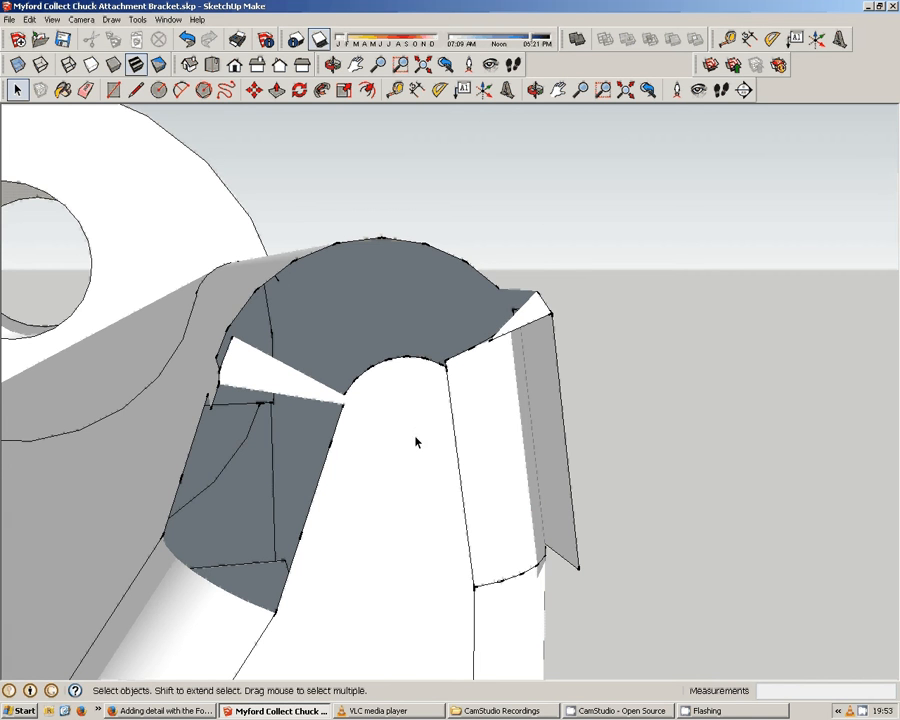
# - Examine the upper end of the vertical corner fillet and the wedge-shaped face between the small top arch and the cut-out's fillet
pyautogui.moveTo(416, 441); pyautogui.dragTo(284, 418, button='middle')
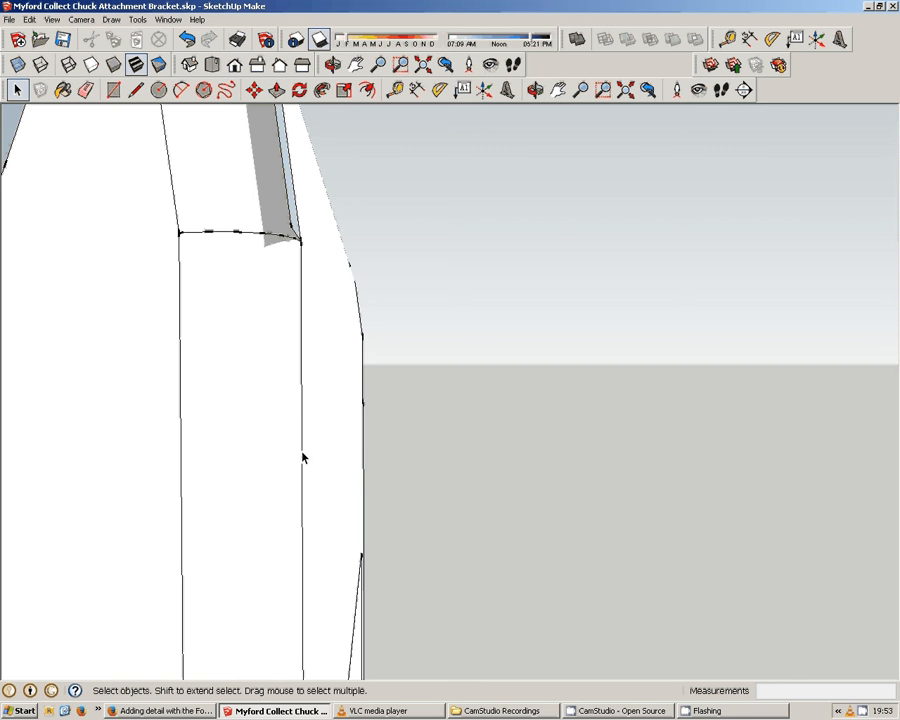
pyautogui.moveTo(307, 379); pyautogui.dragTo(325, 405, button='middle')
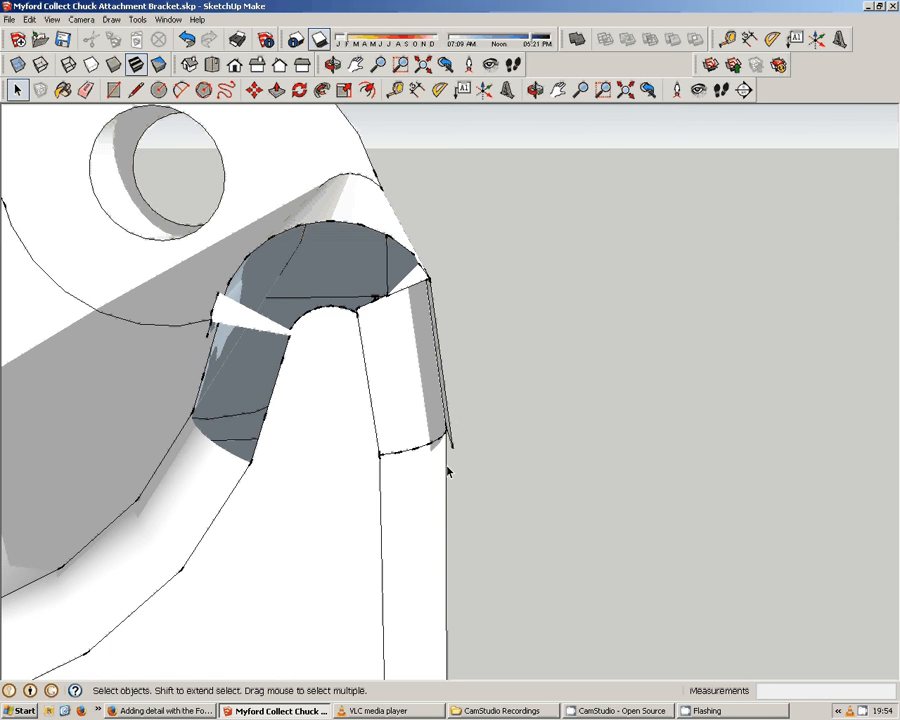
pyautogui.keyDown('shift'); pyautogui.moveTo(96, 484); pyautogui.dragTo(268, 322, button='middle'); pyautogui.keyUp('shift')
pyautogui.scroll(-2, 203, 398)
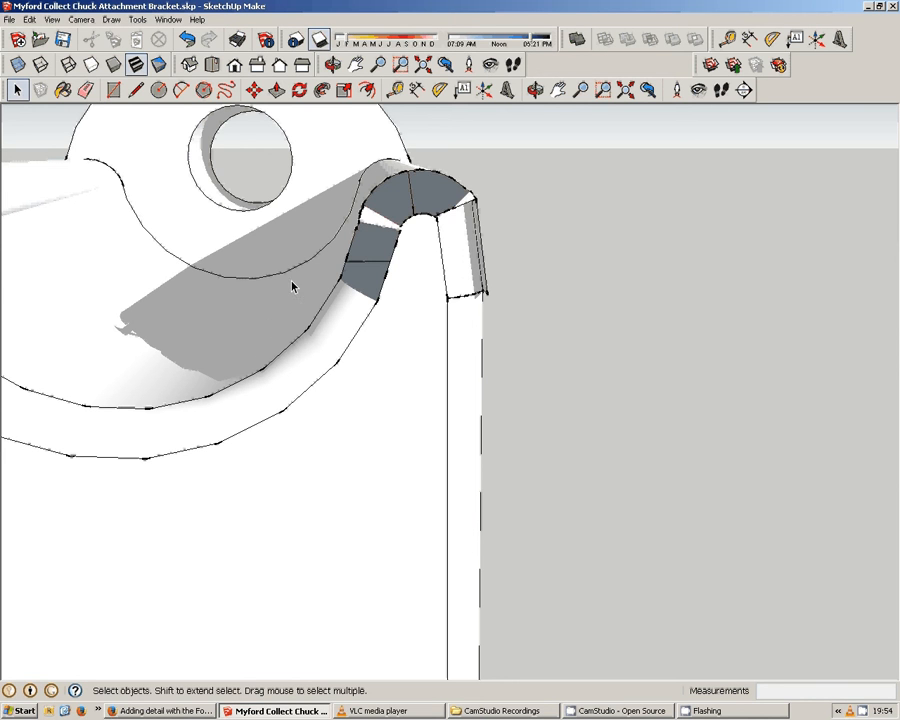
pyautogui.moveTo(400, 313); pyautogui.dragTo(381, 283, button='middle')
pyautogui.scroll(1, 381, 283)
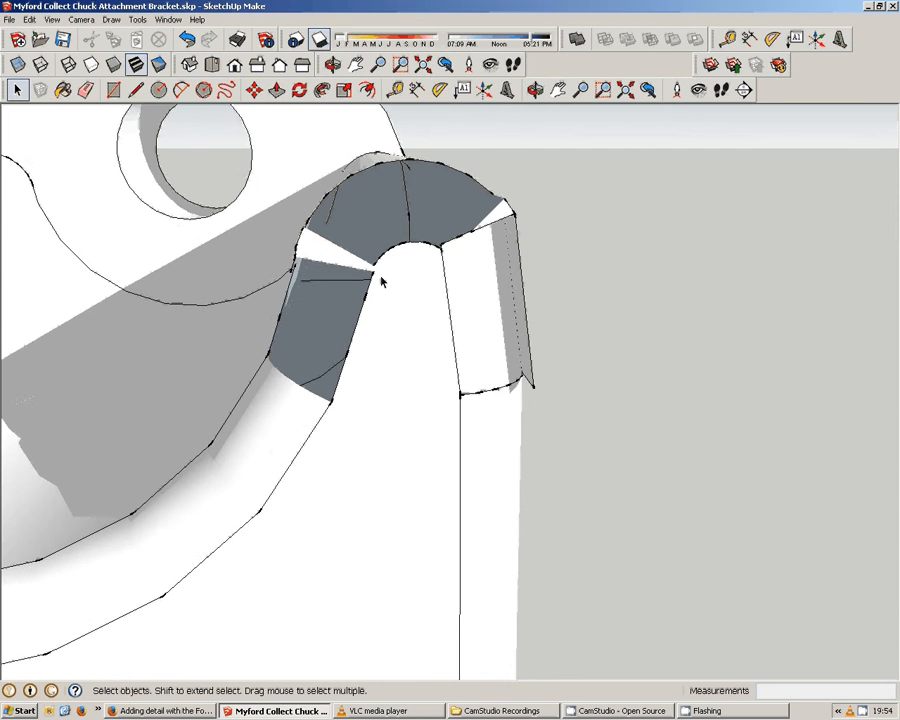
pyautogui.scroll(2, 381, 283)
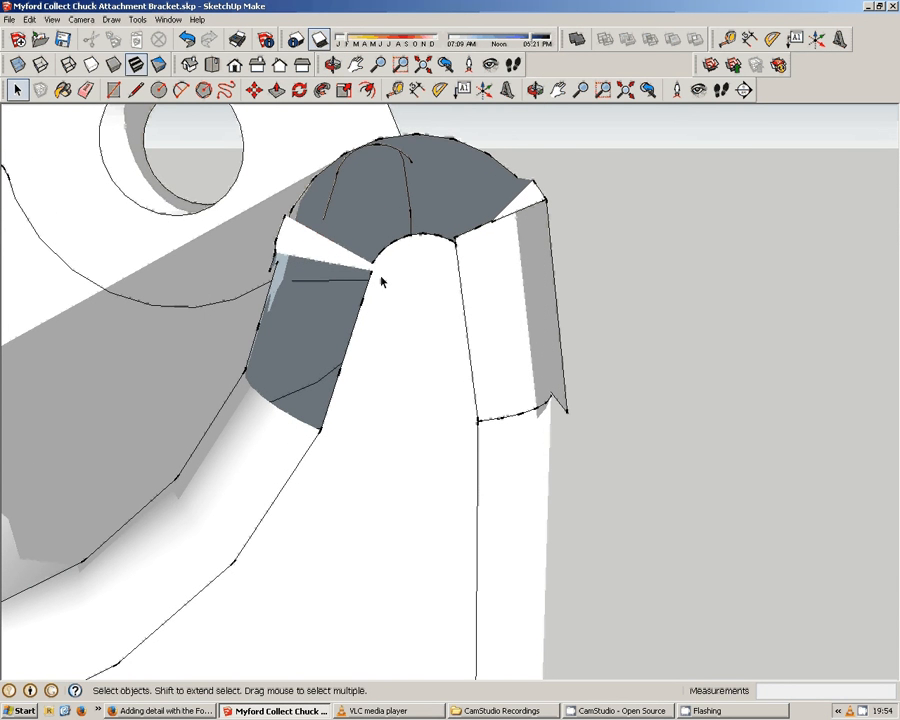
pyautogui.scroll(2, 334, 248)
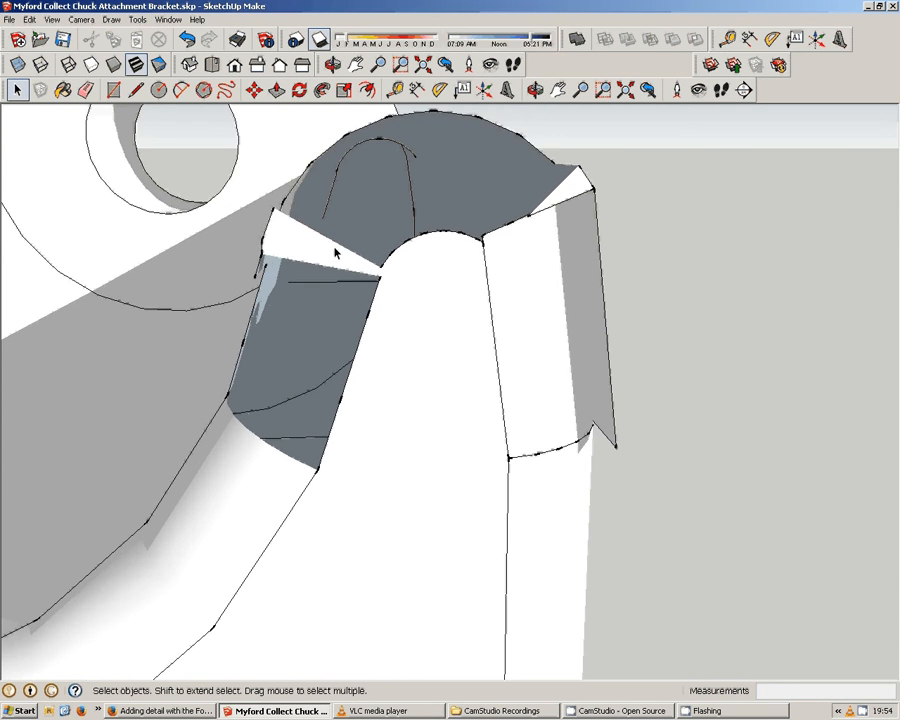
pyautogui.scroll(1, 334, 246)
pyautogui.moveTo(334, 246); pyautogui.dragTo(266, 246, button='middle')
pyautogui.press('space')
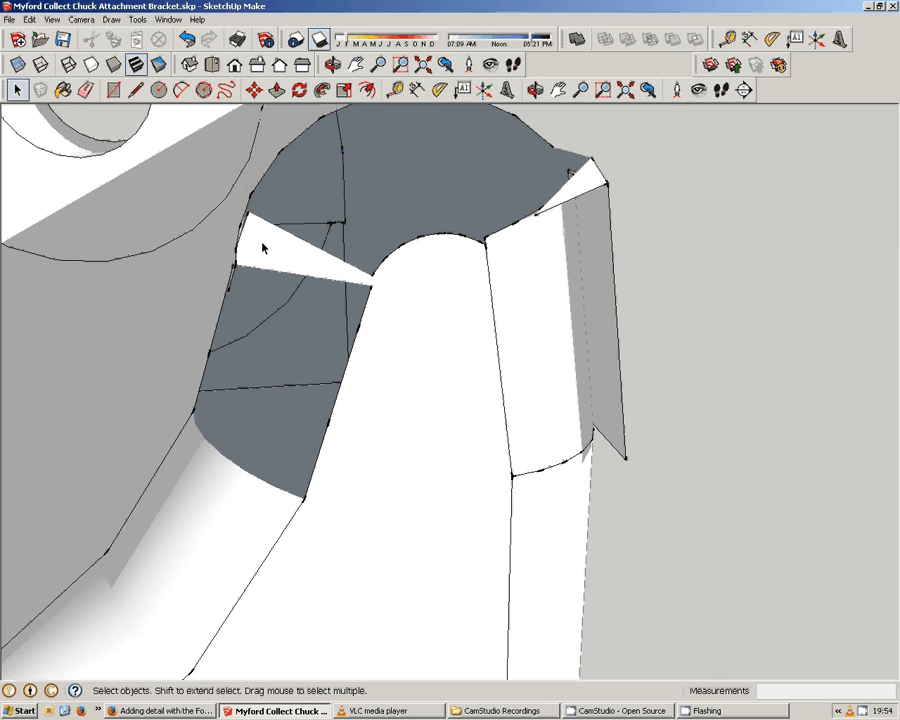
pyautogui.scroll(1, 475, 280)
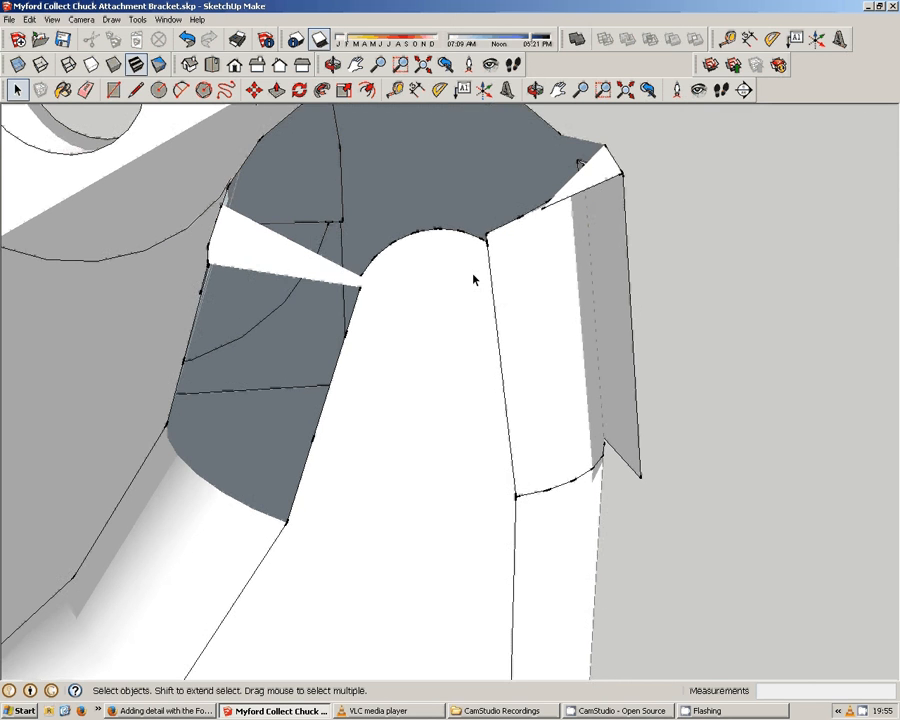
# - Review the whole bracket from the front and the long side, including both feet and the rear lug
pyautogui.scroll(-2, 475, 280)
pyautogui.moveTo(396, 270)
pyautogui.mouseDown(button='middle')
pyautogui.moveTo(494, 344)
pyautogui.moveTo(676, 374)
pyautogui.moveTo(461, 369)
pyautogui.moveTo(569, 396)
pyautogui.moveTo(645, 287)
pyautogui.moveTo(587, 446)
pyautogui.moveTo(570, 396)
pyautogui.moveTo(577, 336)
pyautogui.moveTo(398, 352)
pyautogui.moveTo(215, 488)
pyautogui.mouseUp(button='middle')
pyautogui.moveTo(509, 497)
pyautogui.keyDown('shift'); pyautogui.mouseDown(button='middle')
pyautogui.moveTo(513, 484)
pyautogui.moveTo(243, 446)
pyautogui.moveTo(590, 280)
pyautogui.moveTo(363, 407)
pyautogui.moveTo(315, 538)
pyautogui.moveTo(418, 430)
pyautogui.moveTo(393, 437)
pyautogui.mouseUp(button='middle'); pyautogui.keyUp('shift')
pyautogui.scroll(-10, 393, 437)
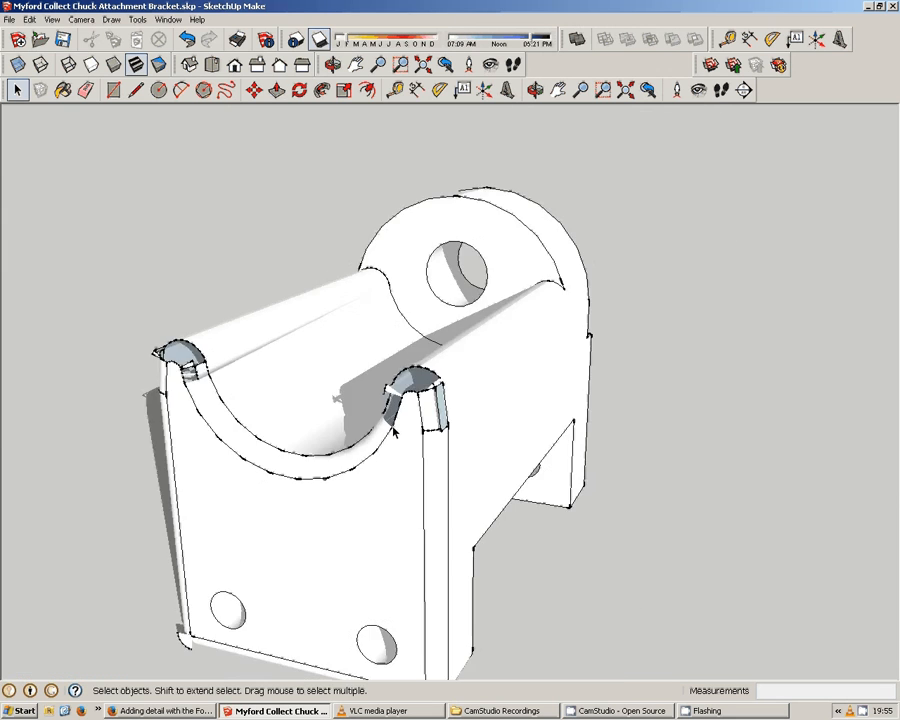
pyautogui.scroll(-15, 393, 430)
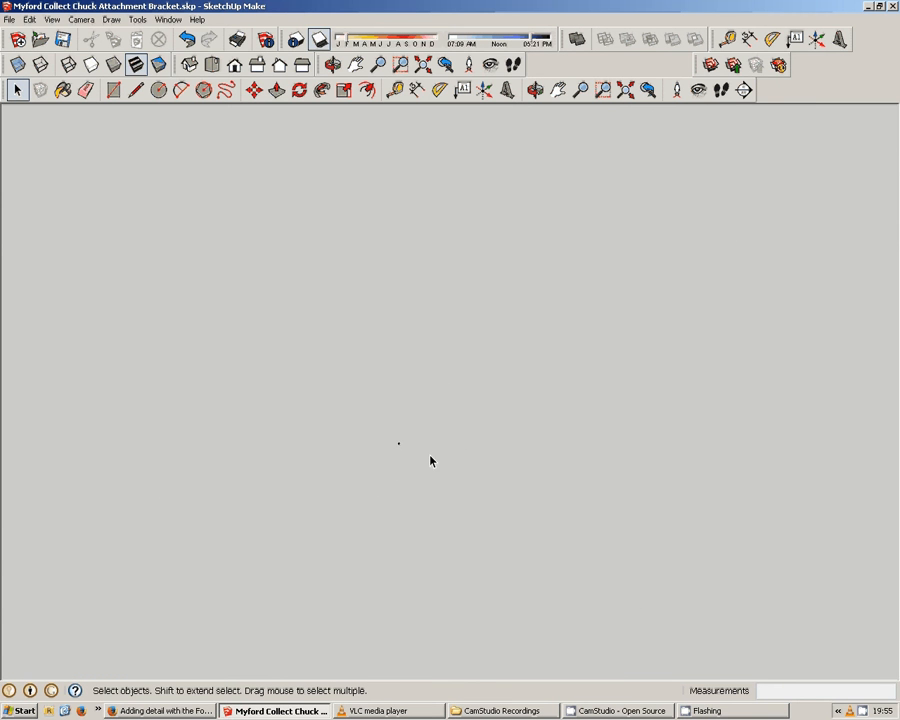
pyautogui.moveTo(517, 468); pyautogui.dragTo(426, 452, button='middle')
pyautogui.scroll(5, 386, 436)
pyautogui.scroll(3, 415, 448)
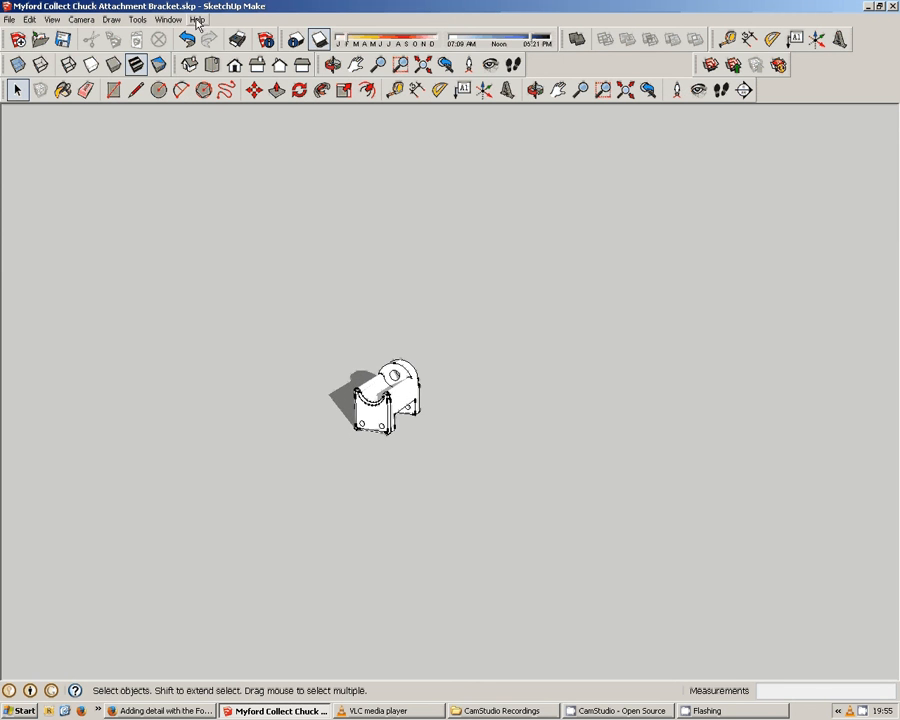
pyautogui.scroll(4, 395, 410)
pyautogui.scroll(1, 370, 395)
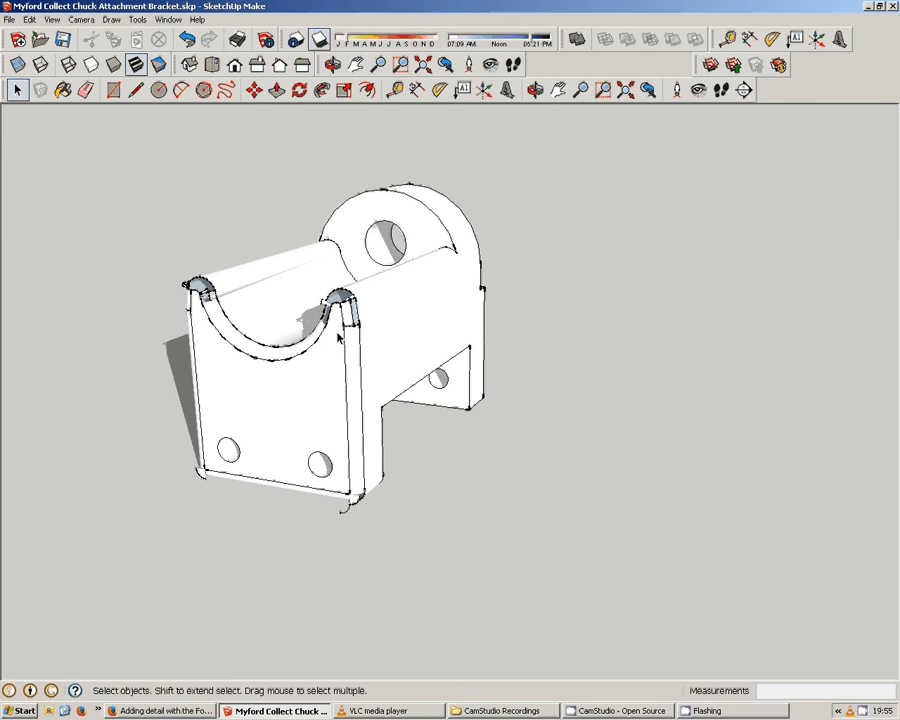
pyautogui.moveTo(340, 338); pyautogui.dragTo(340, 385, button='middle')
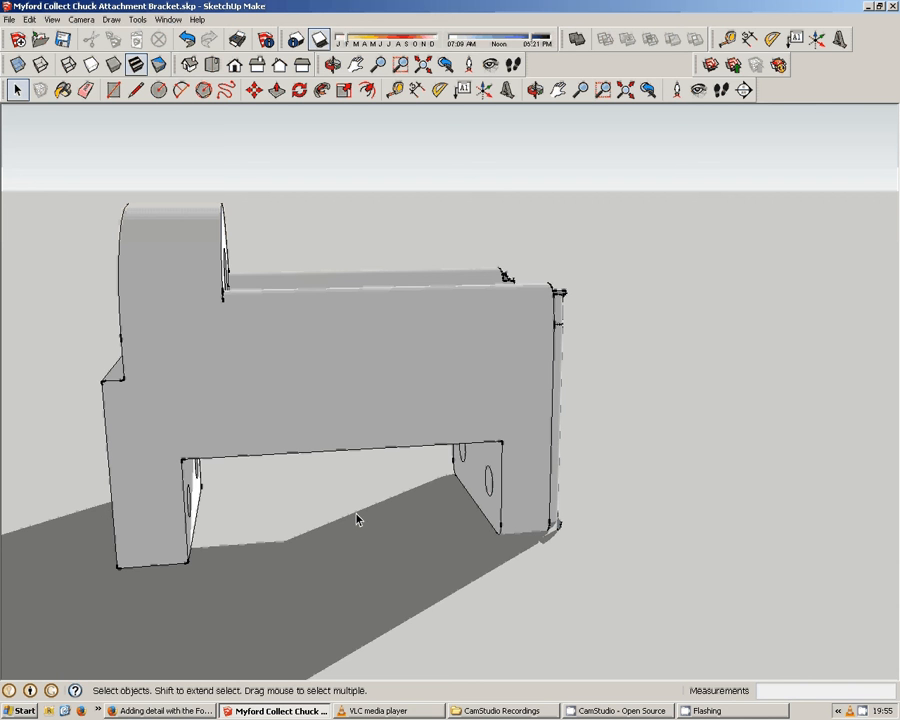
pyautogui.moveTo(506, 534); pyautogui.dragTo(424, 454, button='middle')
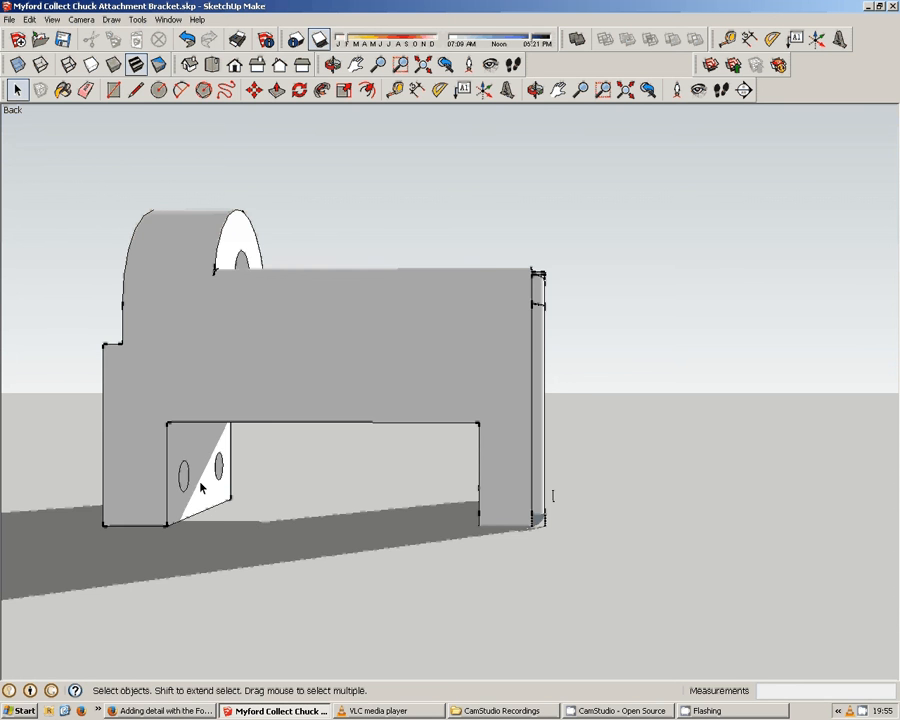
pyautogui.moveTo(116, 483); pyautogui.dragTo(848, 476, button='middle')
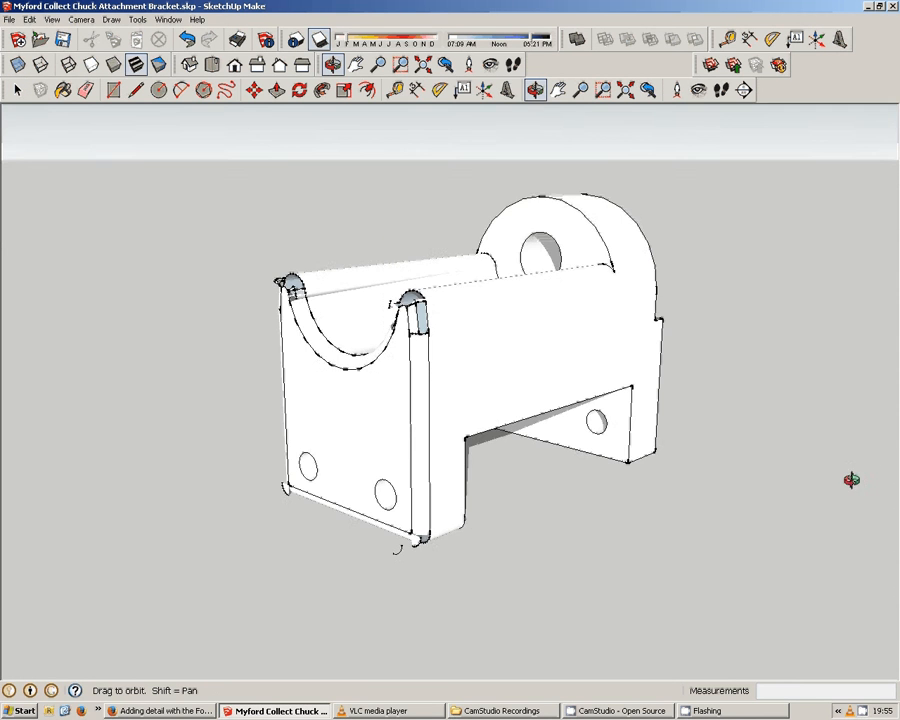
# - Select the fillet face along the semicircular cut-out and inspect how it meets the broken corners at both ends
pyautogui.scroll(4, 415, 320)
pyautogui.moveTo(415, 320)
pyautogui.mouseDown(button='middle')
pyautogui.moveTo(378, 364)
pyautogui.moveTo(313, 360)
pyautogui.moveTo(388, 350)
pyautogui.mouseUp(button='middle')
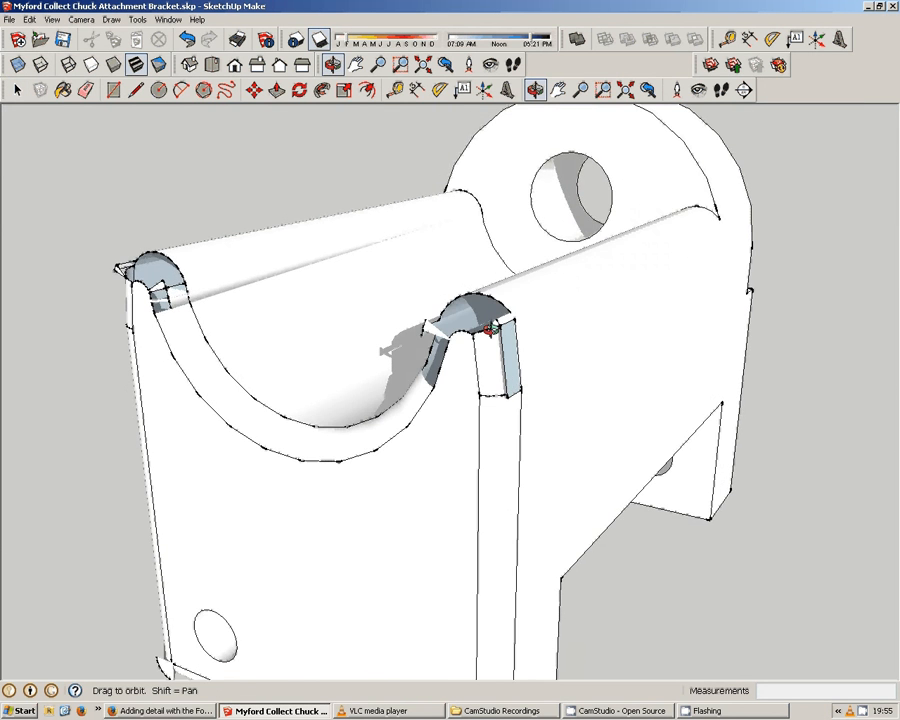
pyautogui.moveTo(490, 330)
pyautogui.mouseDown(button='middle')
pyautogui.moveTo(689, 321)
pyautogui.moveTo(362, 357)
pyautogui.moveTo(295, 345)
pyautogui.moveTo(390, 401)
pyautogui.moveTo(364, 376)
pyautogui.moveTo(98, 402)
pyautogui.moveTo(291, 486)
pyautogui.mouseUp(button='middle')
pyautogui.click(450, 500)
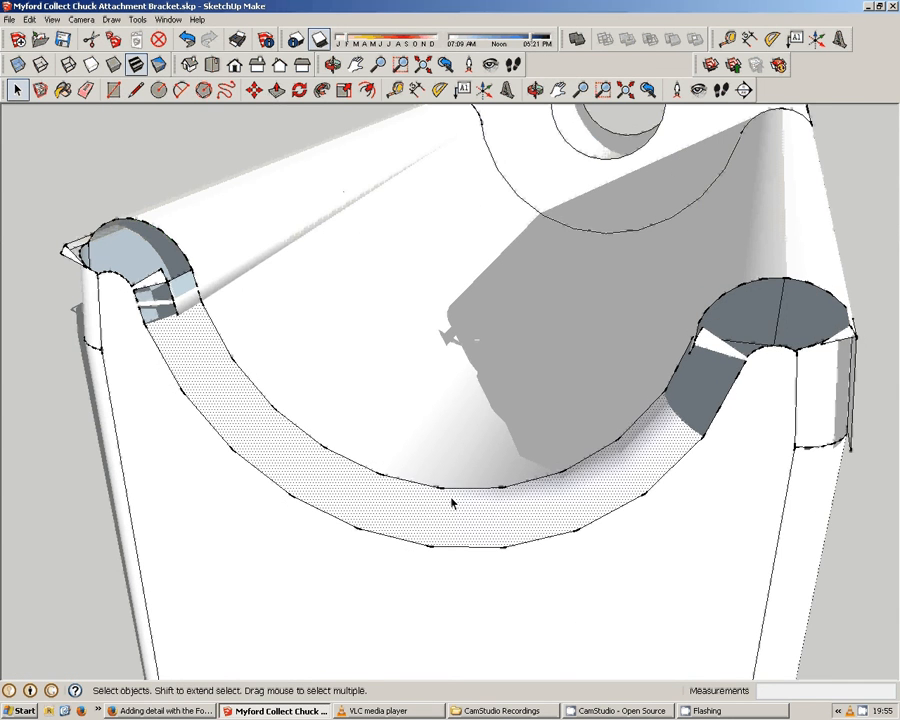
pyautogui.moveTo(450, 500)
pyautogui.mouseDown(button='middle')
pyautogui.moveTo(136, 353)
pyautogui.moveTo(112, 277)
pyautogui.moveTo(96, 410)
pyautogui.moveTo(118, 375)
pyautogui.moveTo(224, 466)
pyautogui.moveTo(620, 459)
pyautogui.moveTo(605, 452)
pyautogui.mouseUp(button='middle')
pyautogui.moveTo(610, 322); pyautogui.dragTo(357, 386, button='middle')
pyautogui.moveTo(274, 344); pyautogui.dragTo(232, 335)
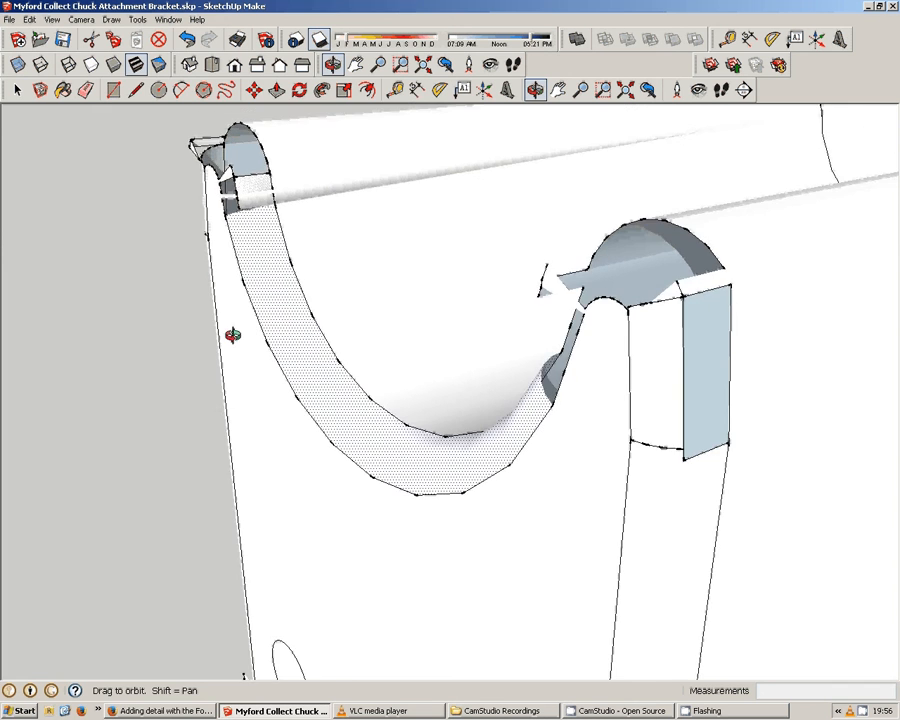
pyautogui.moveTo(232, 335); pyautogui.dragTo(183, 428, button='middle')
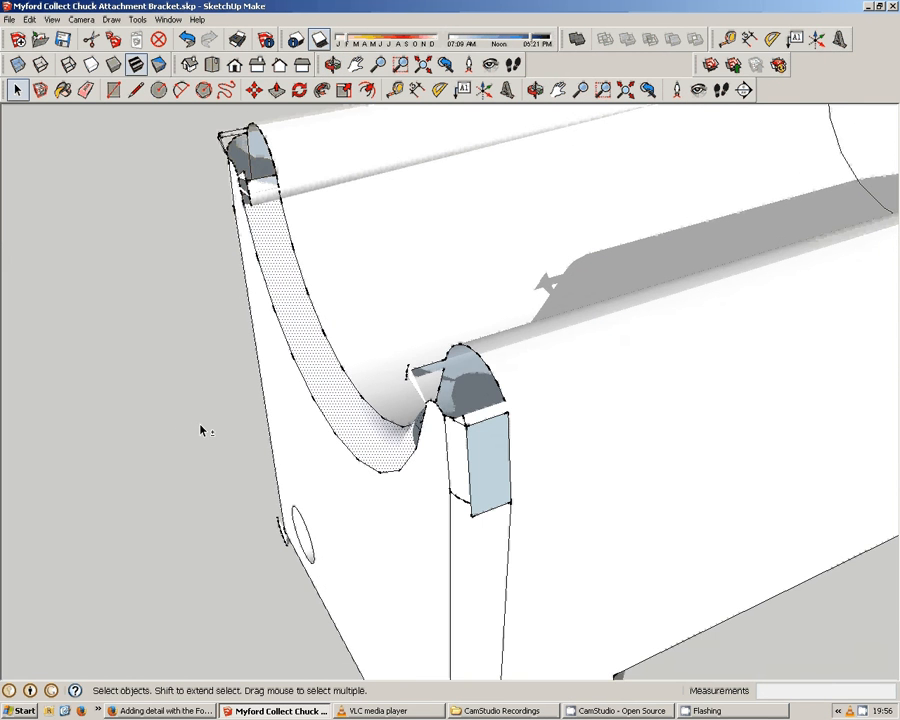
pyautogui.moveTo(282, 400); pyautogui.dragTo(411, 321, button='middle')
pyautogui.scroll(-5, 411, 321)
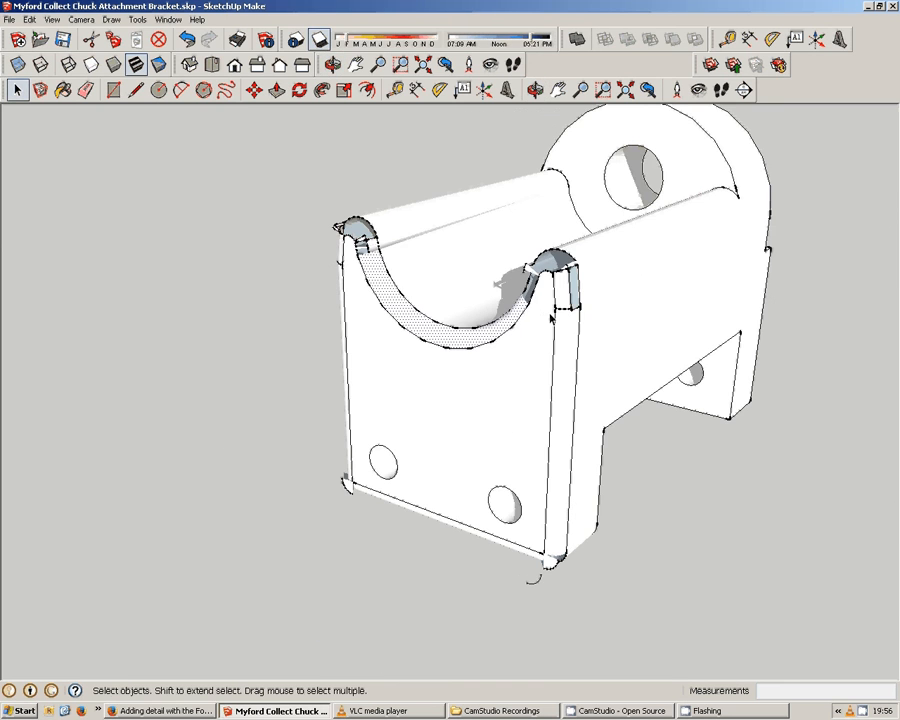
pyautogui.click(605, 713)
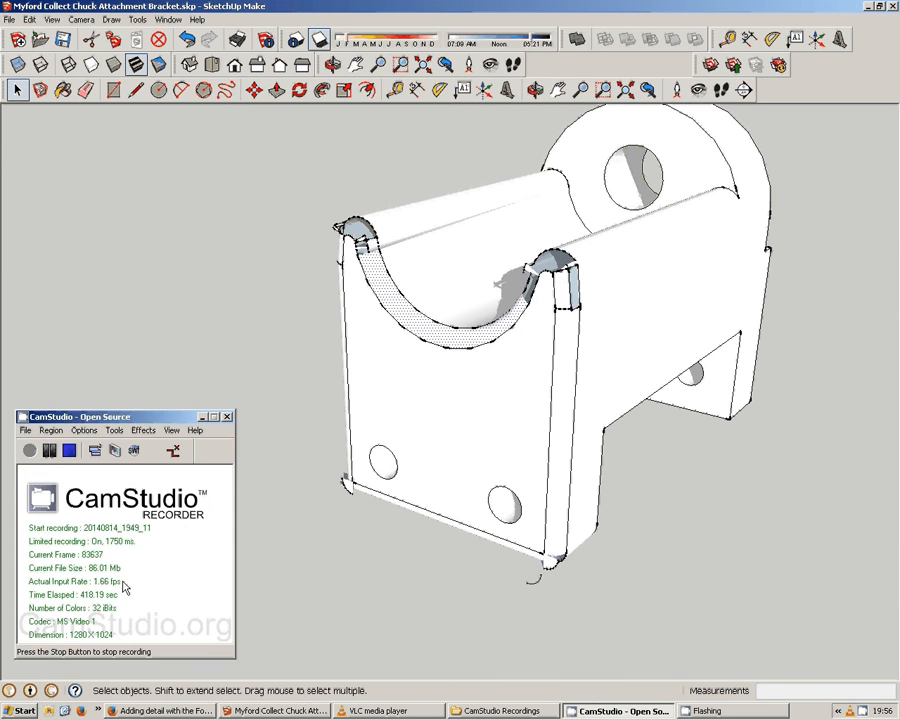